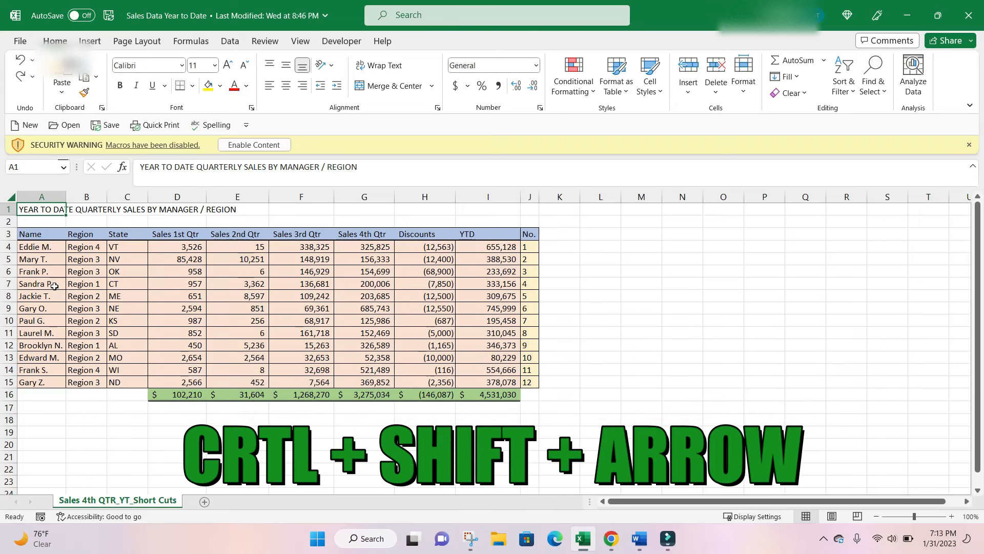
Select the whole block of sales data from A4 through J16.
click(38, 248)
key(shift+Right)
drag(254, 262, 532, 388)
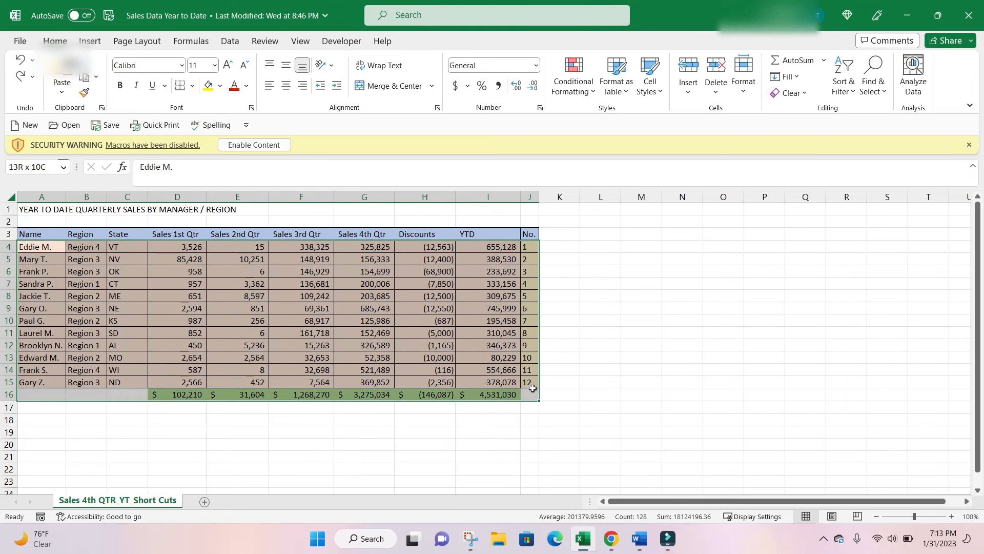
drag(532, 388, 533, 388)
Restart the selection at A4 and extend it across to the row's last filled column, then down to the totals row.
click(45, 246)
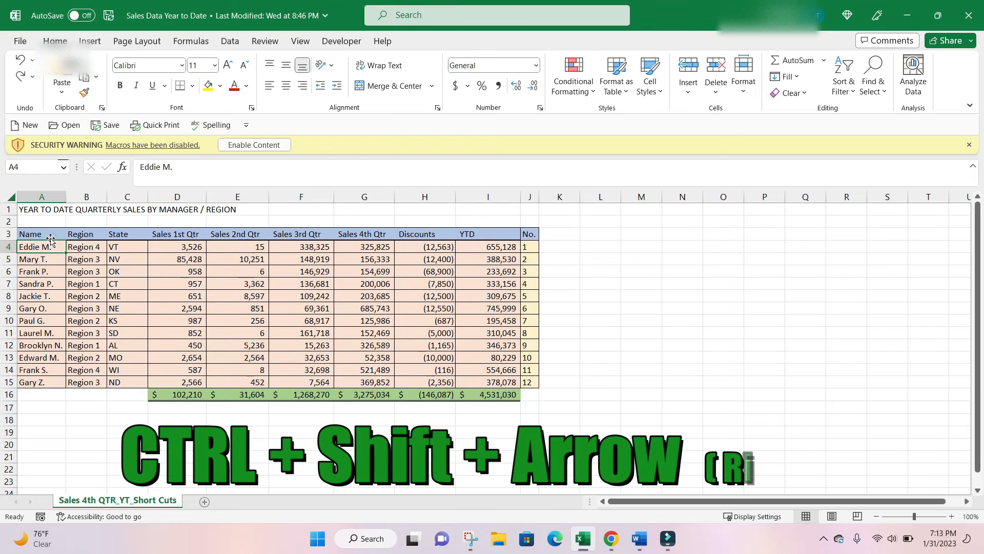
key(ctrl+shift+Right)
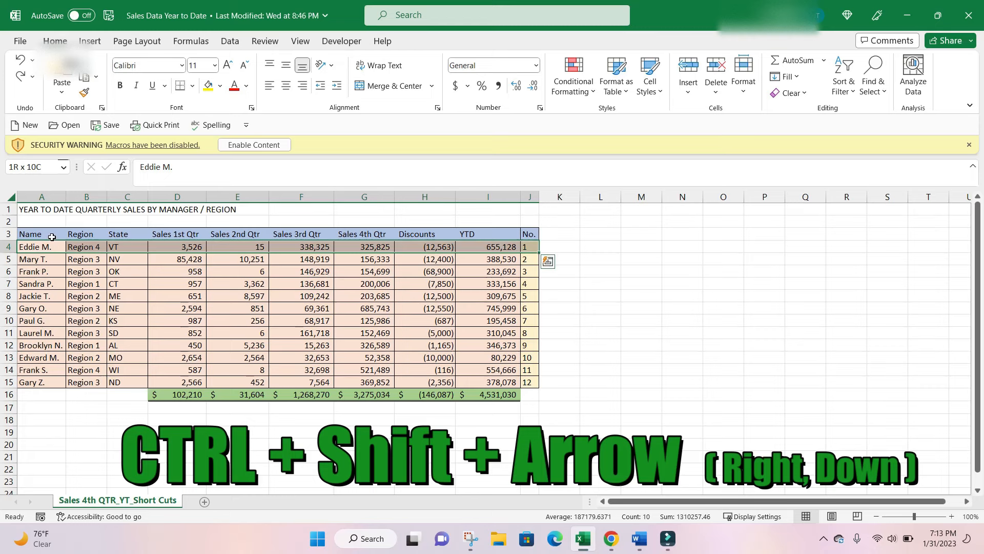
key(ctrl+shift+Down)
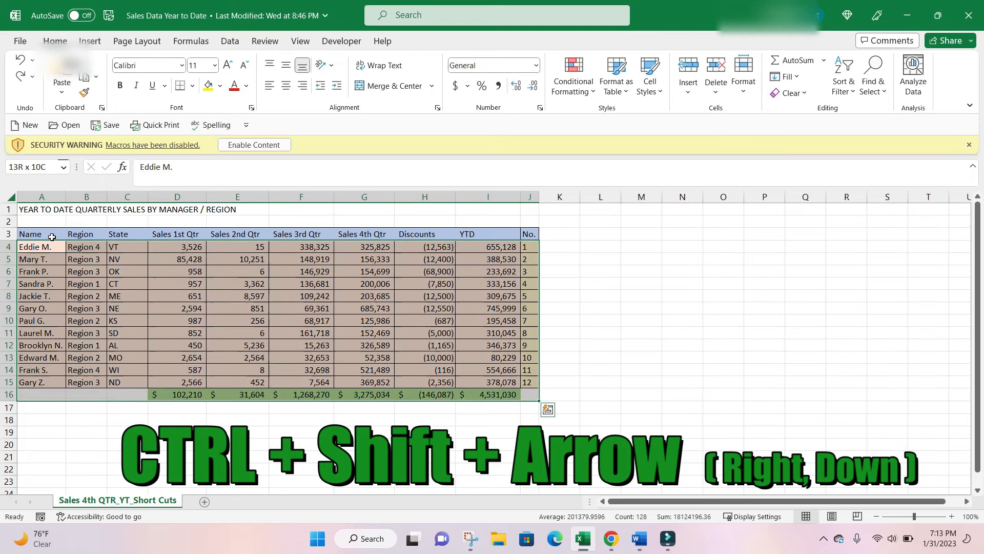
Select the State column from C3 to C15, then select the row 5 data from A5 to J5.
click(128, 232)
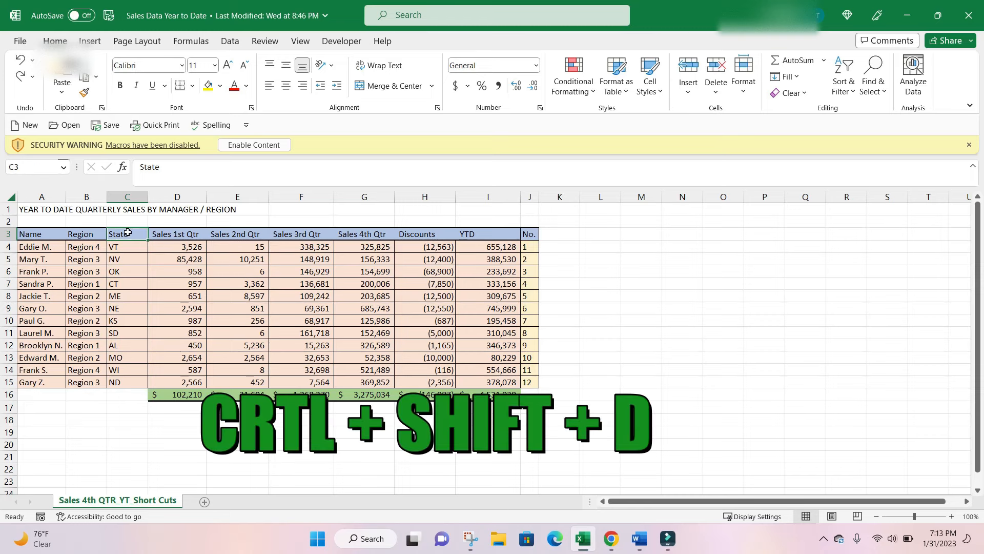
key(ctrl+shift+Down)
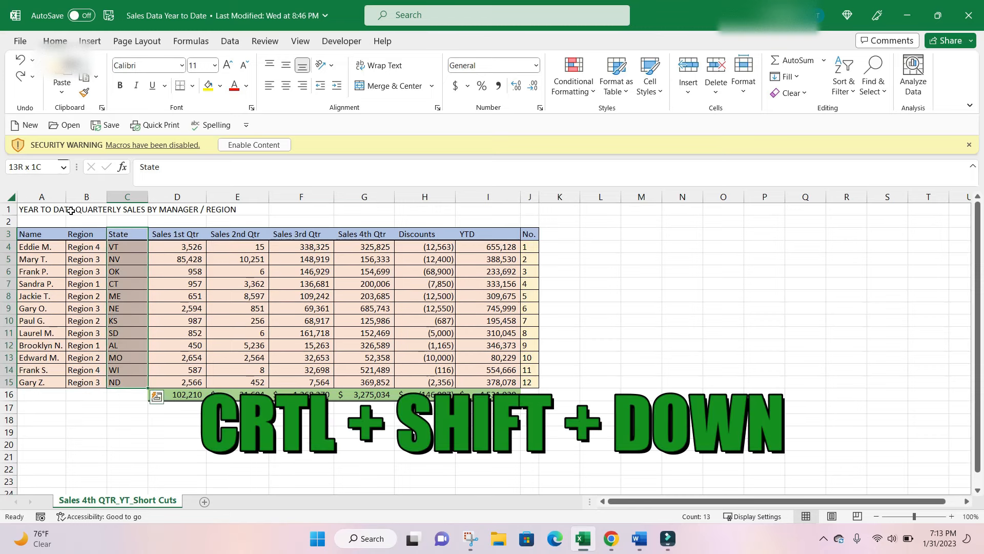
click(43, 258)
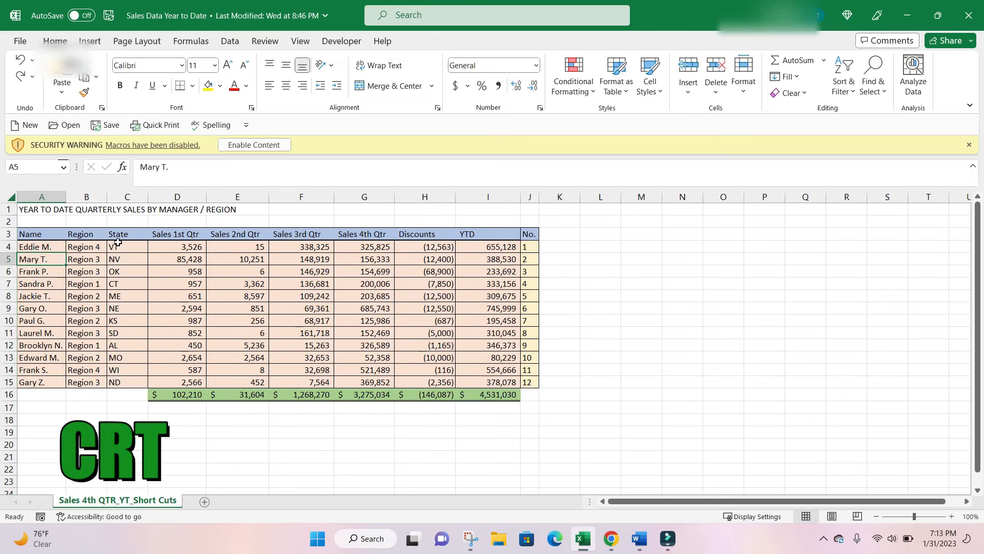
key(ctrl+shift+Right)
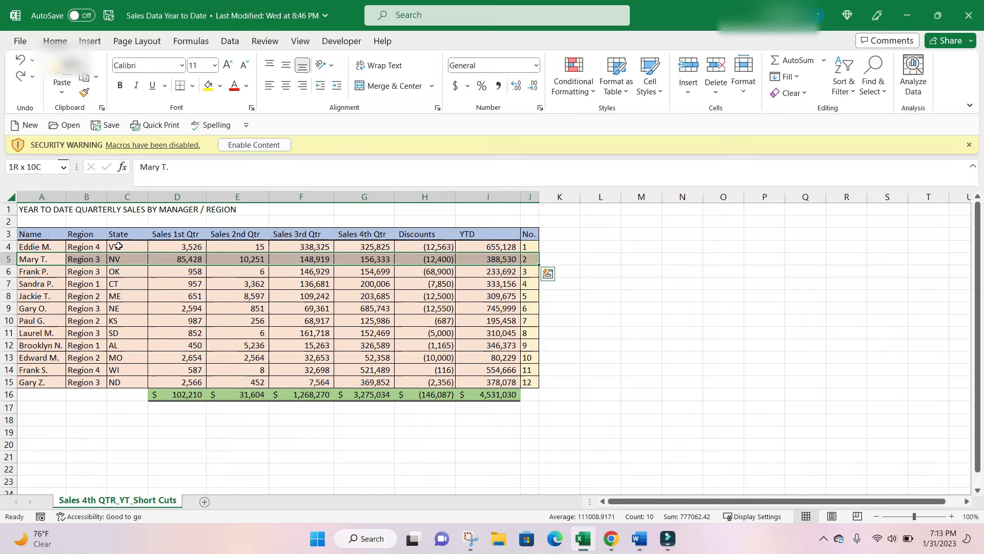
Narrow the row 5 selection to columns A through D and extend it down to row 12.
key(shift+Left)
key(shift+Left)
key(shift+Left)
key(shift+Left)
key(shift+Left)
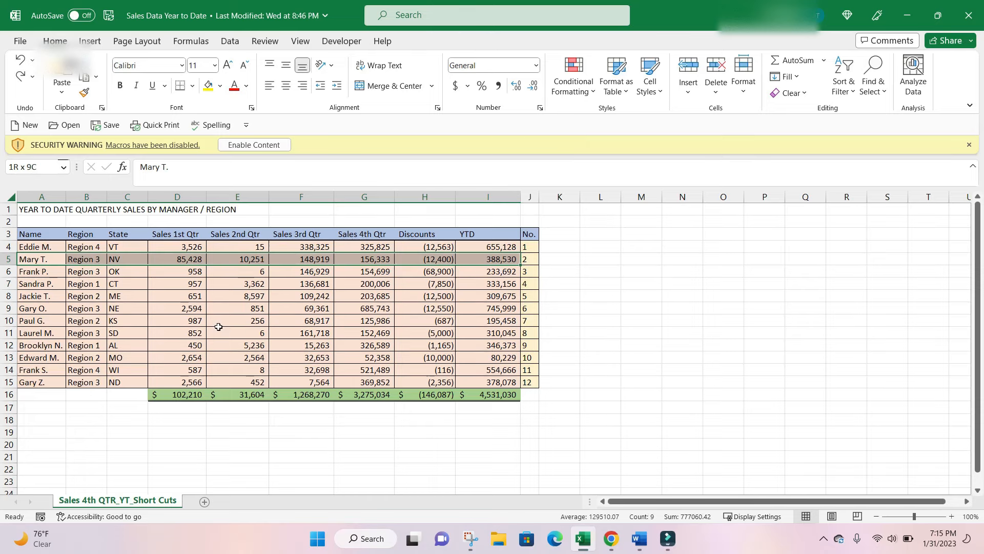
key(shift+Left)
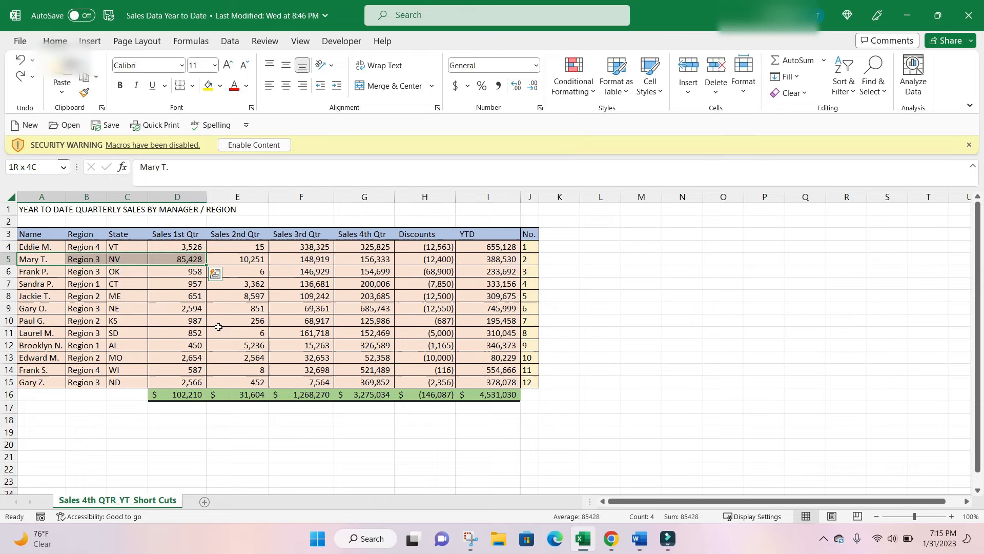
key(shift+Down)
key(shift+Down)
key(shift+Down)
key(shift+Down)
key(shift+Down)
key(shift+Down)
key(shift+Down)
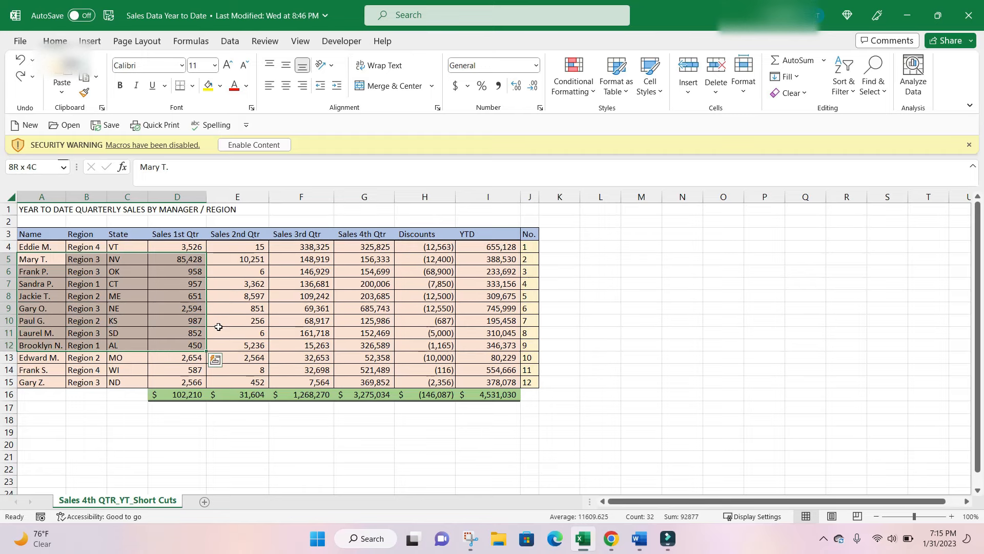
key(ctrl+shift+Right)
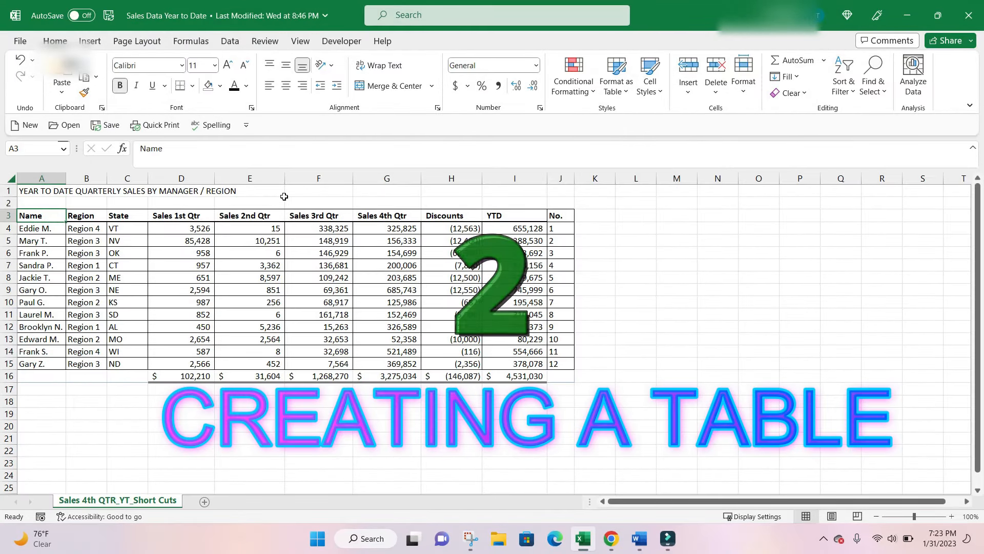
Create a table with headers from A3:J15 and apply the light gold Medium table style with gridlines.
key(ctrl+t)
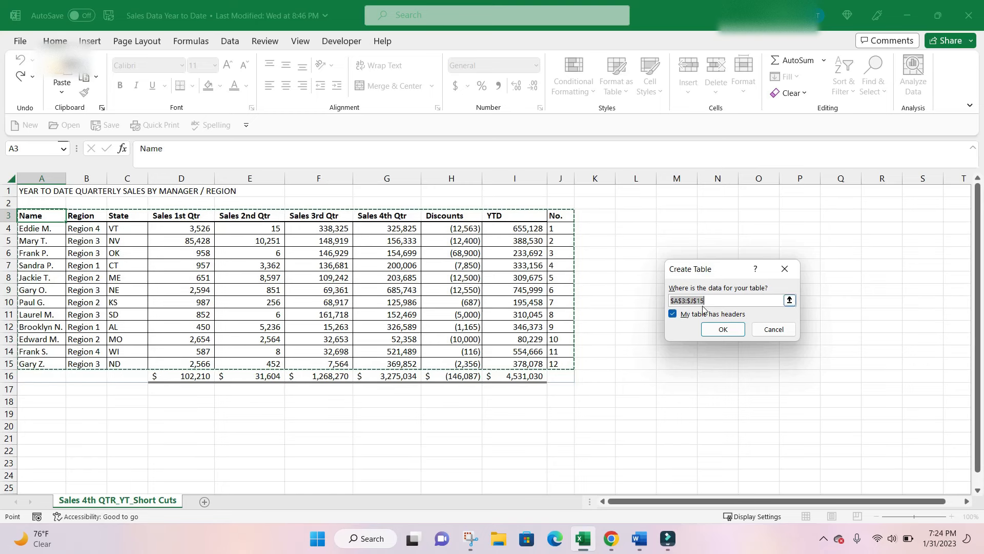
click(730, 328)
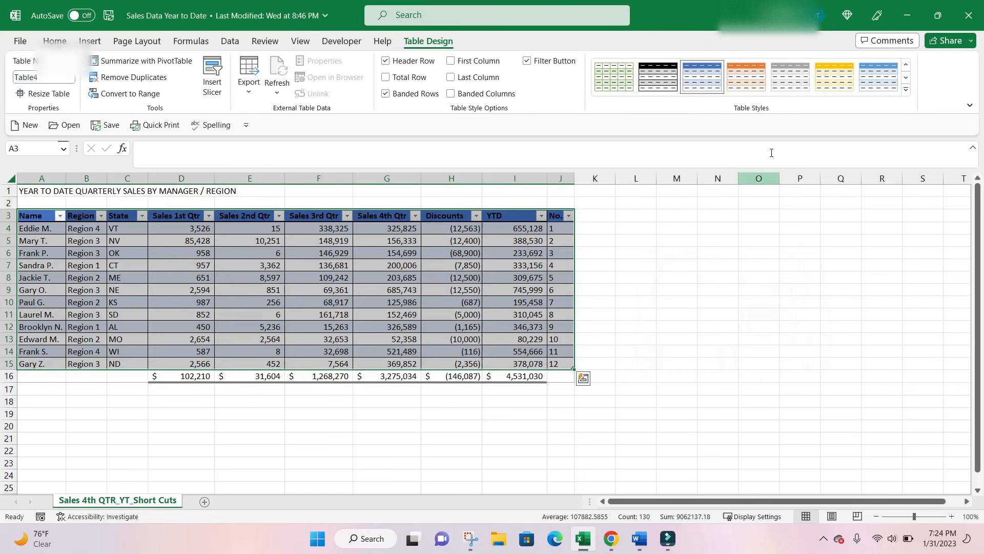
click(906, 89)
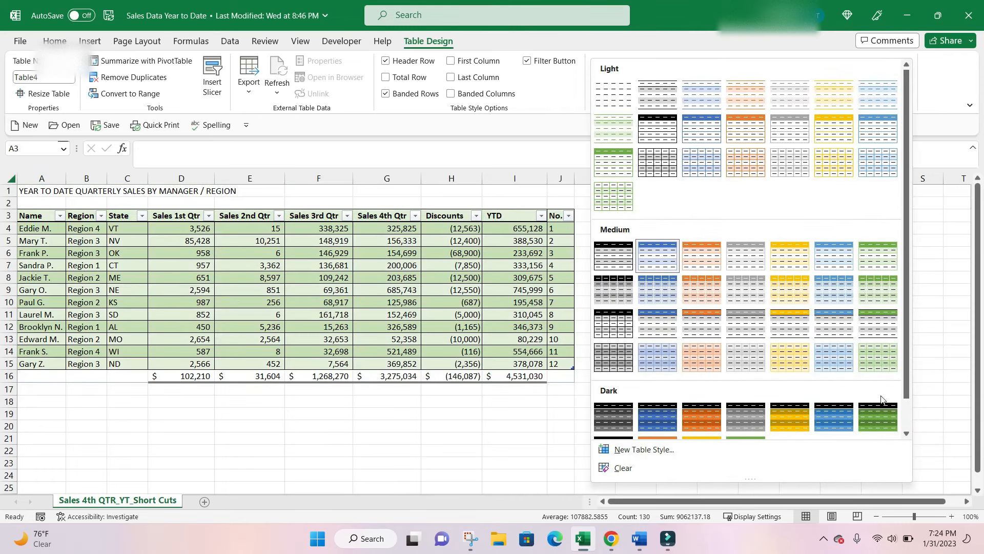
click(780, 347)
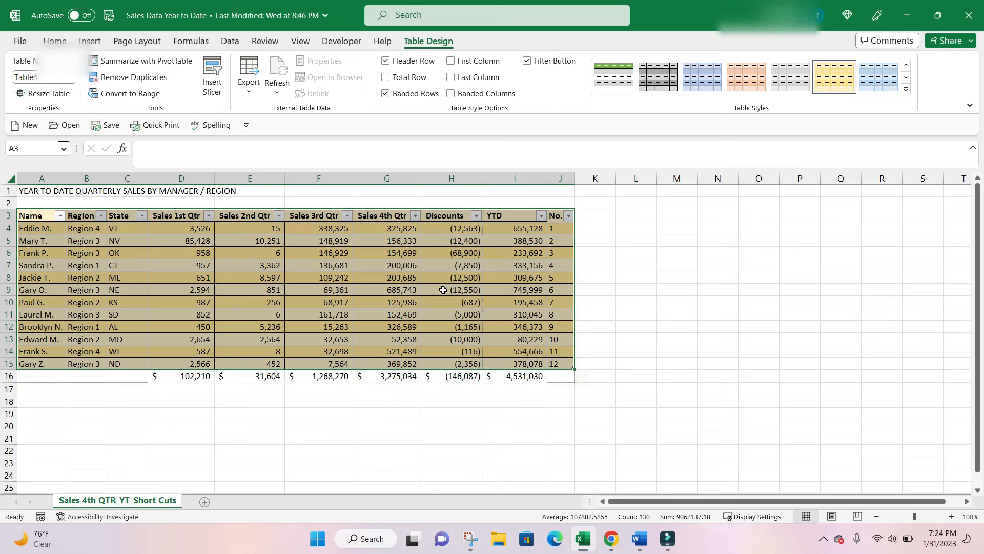
click(496, 298)
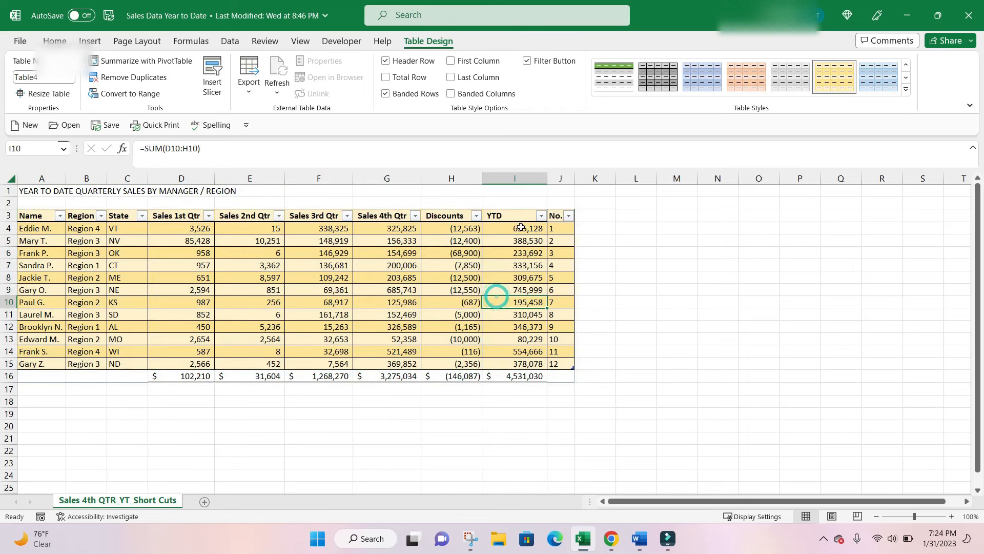
Filter the table's No. column to show only the value 5.
click(569, 216)
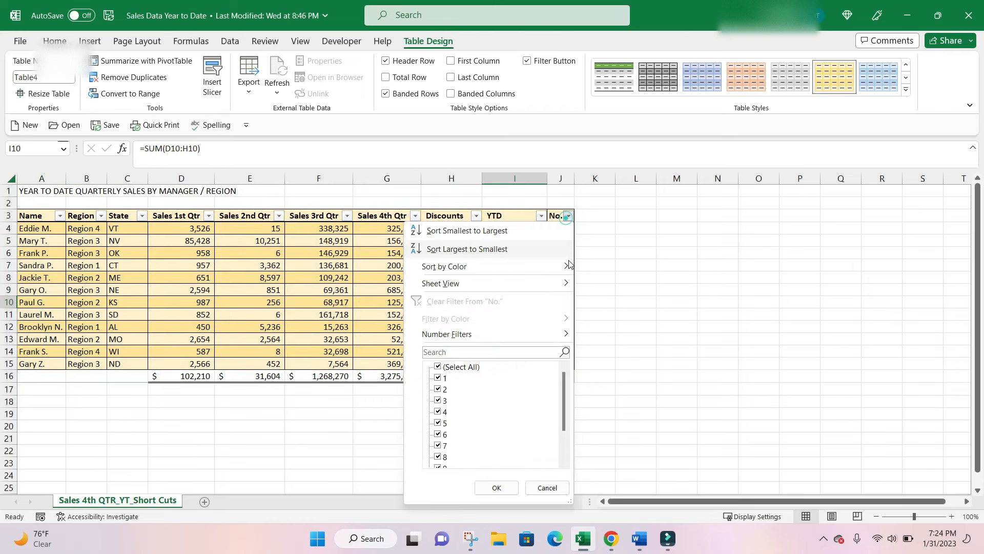
click(437, 367)
click(437, 423)
click(496, 487)
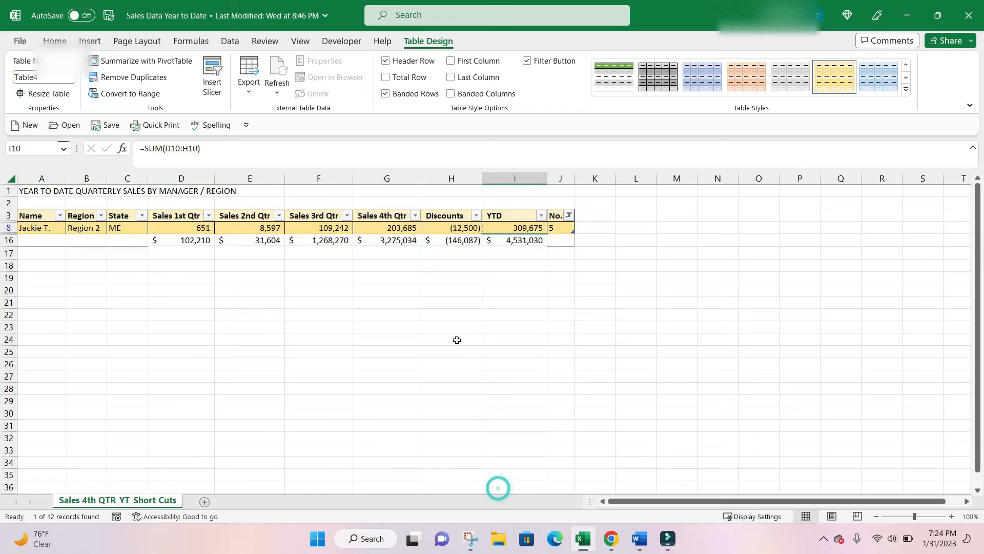
click(457, 339)
Reselect all values in the No. column filter to show every table row again.
click(569, 215)
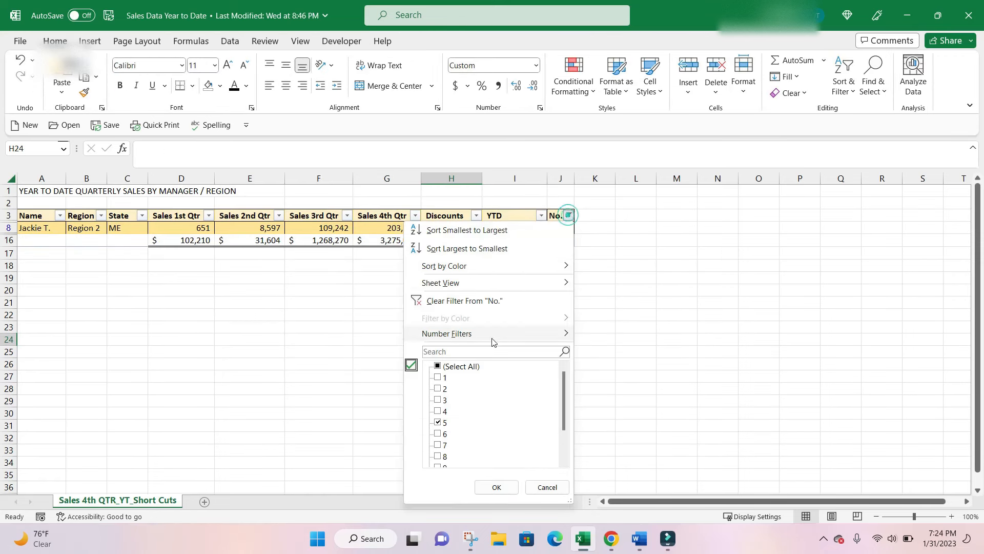
click(439, 366)
click(505, 487)
click(518, 252)
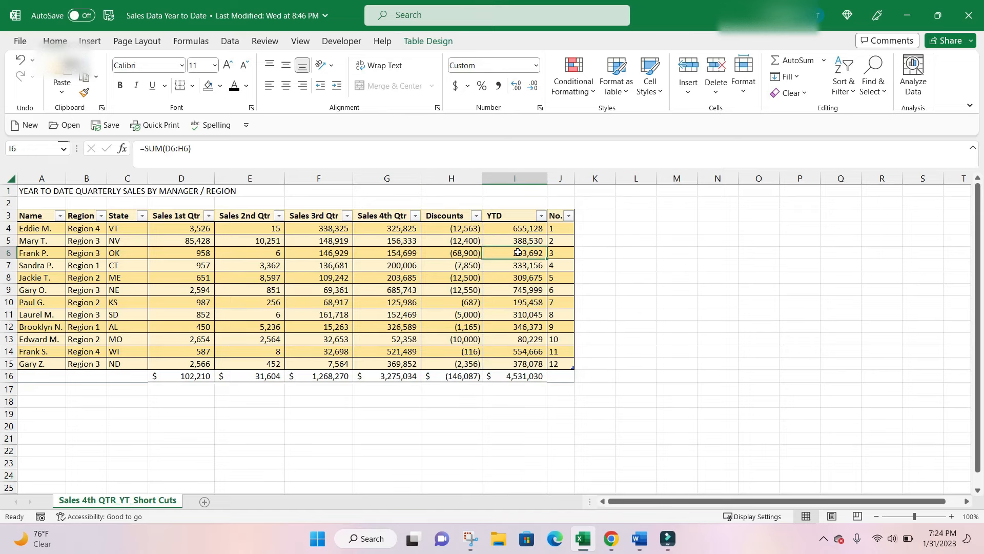
Convert the sales table back to a normal range.
click(456, 252)
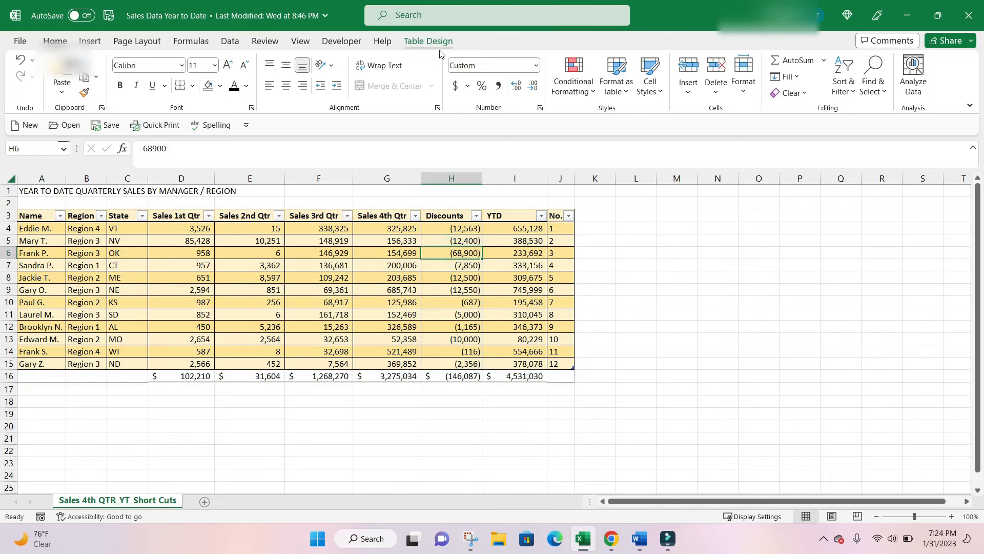
click(429, 41)
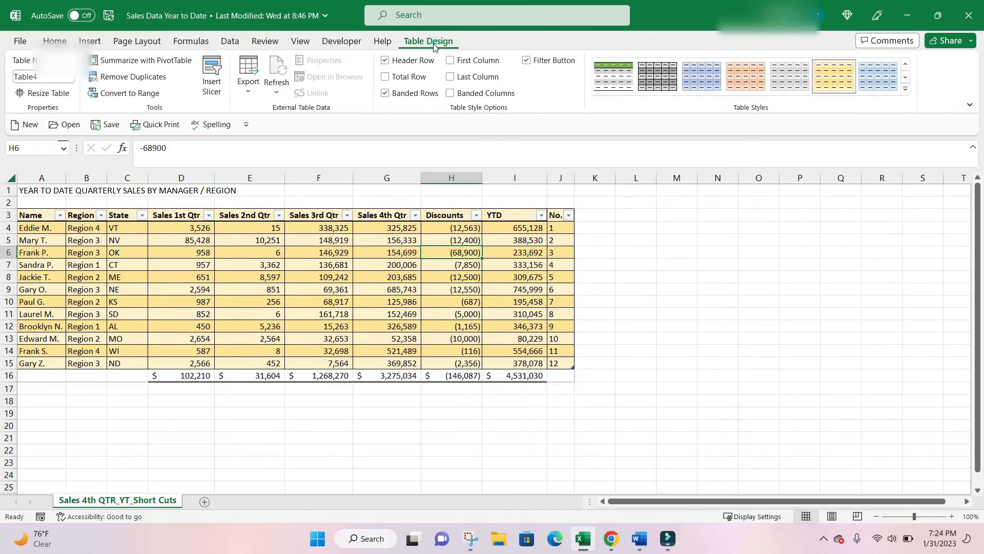
click(130, 93)
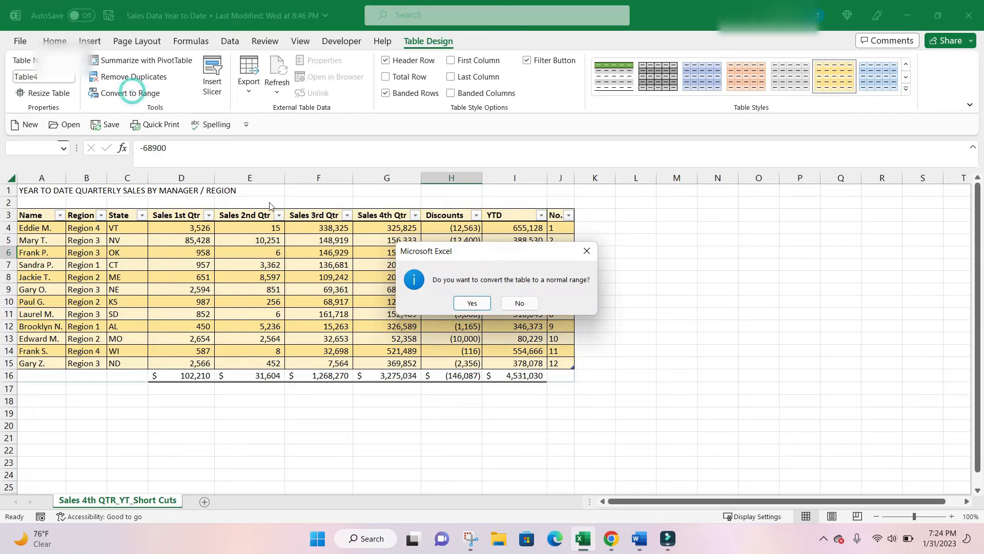
click(472, 303)
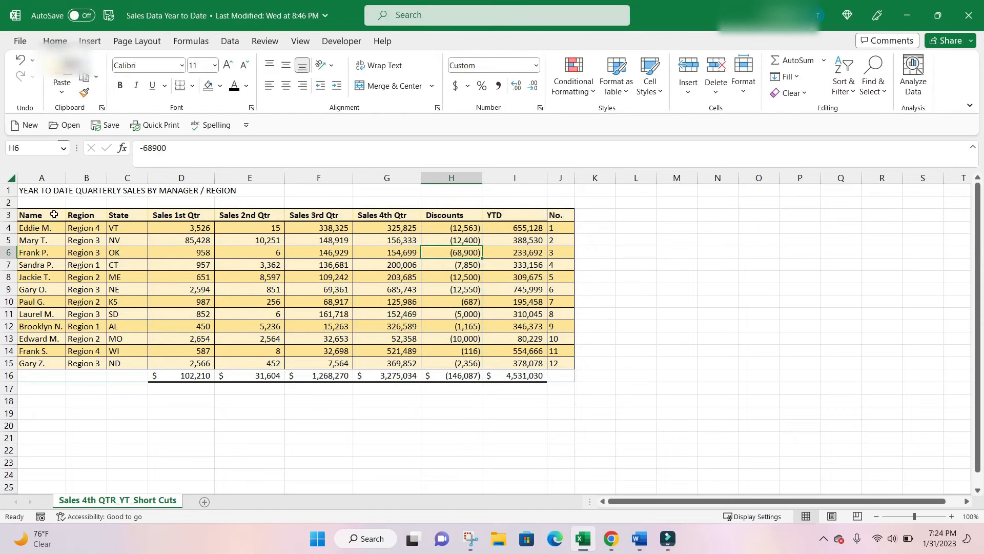
Remove the fill color from the range A3:J16.
drag(54, 215, 564, 377)
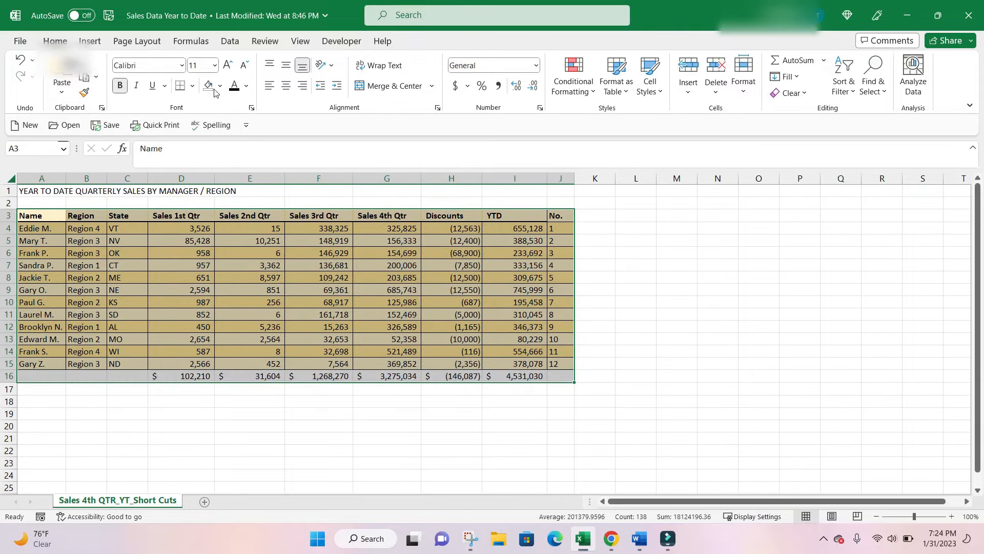
click(210, 87)
click(289, 251)
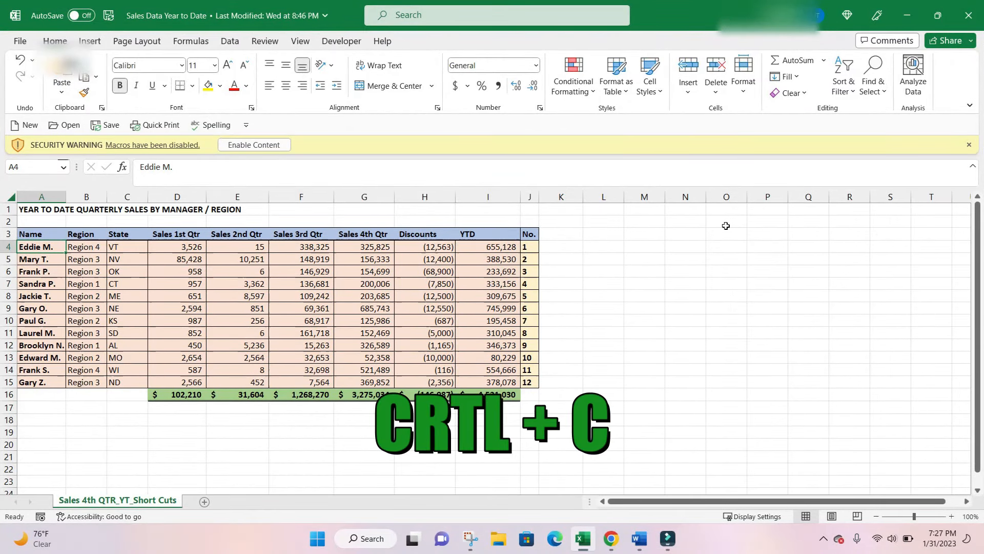
Copy the row 4 data in A4:J4 and paste it starting at cell M4.
key(shift+Right)
key(shift+Right)
key(shift+Right)
key(shift+Right)
key(shift+Right)
key(shift+Right)
key(shift+Right)
key(shift+Right)
key(shift+Right)
key(shift+Right)
key(shift+Left)
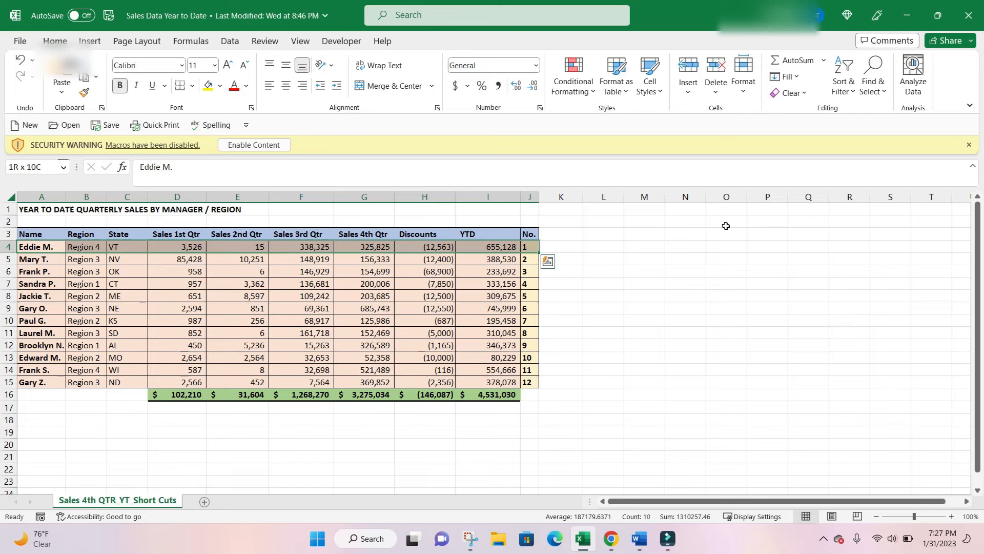
key(ctrl+c)
key(Right)
key(Right)
key(Right)
key(Right)
key(Right)
key(Right)
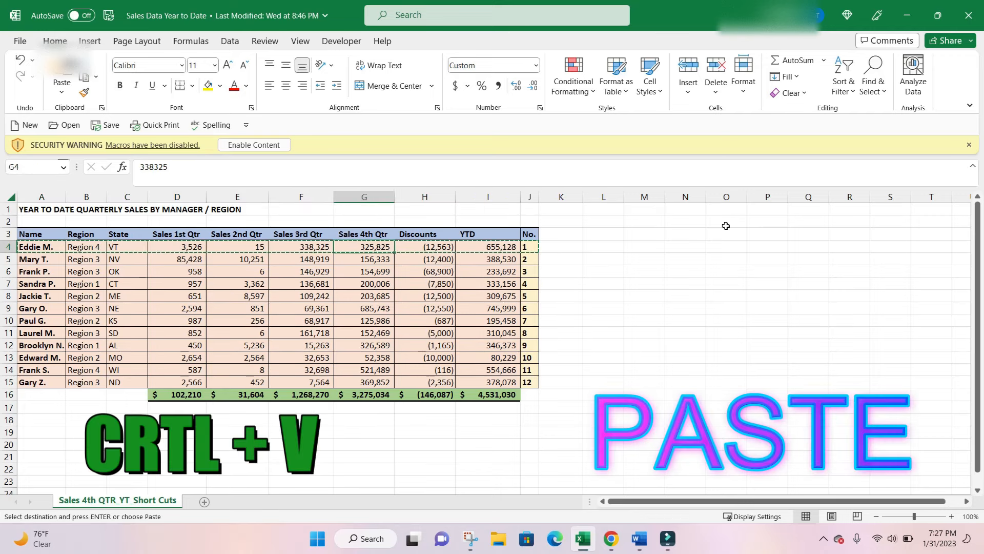
key(Right)
key(Right)
key(Right)
key(Right)
key(Right)
key(Right)
key(Right)
key(Left)
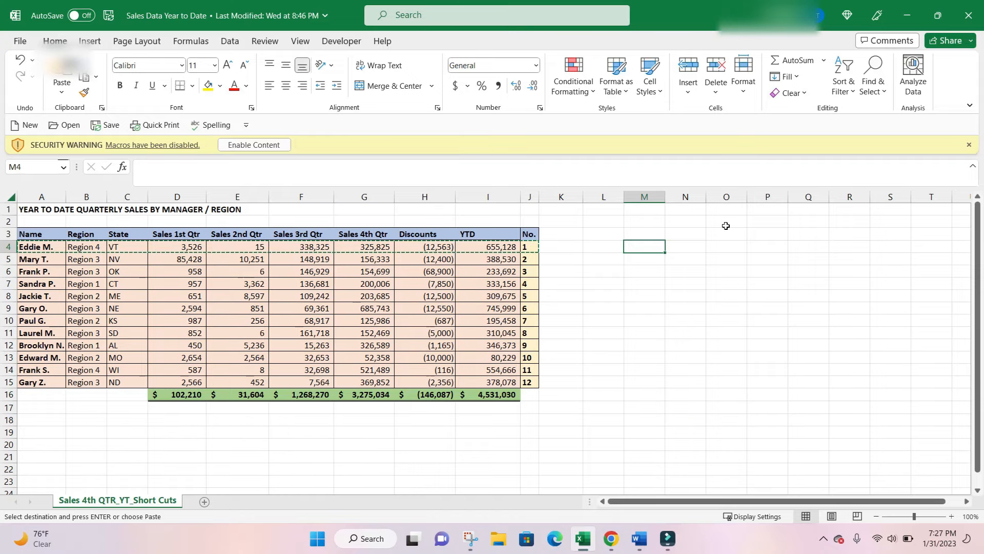
key(ctrl+v)
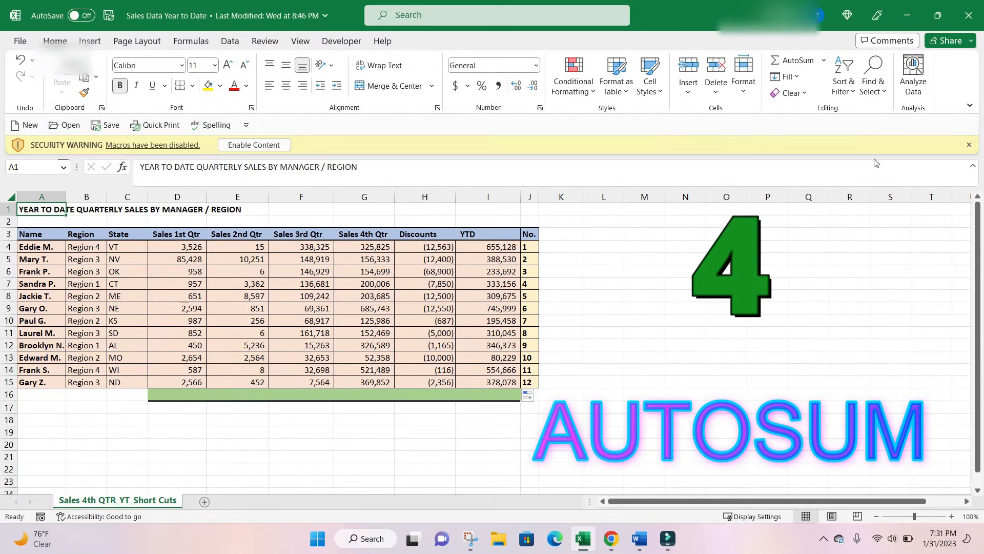
Enter a SUM formula in cell D16 that totals the range D4:D15.
click(207, 396)
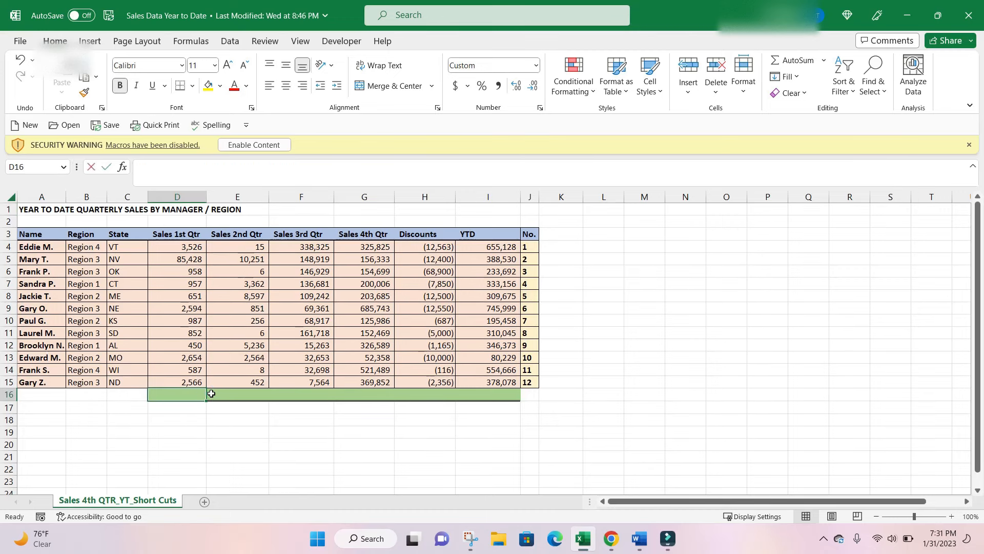
text(=sum9)
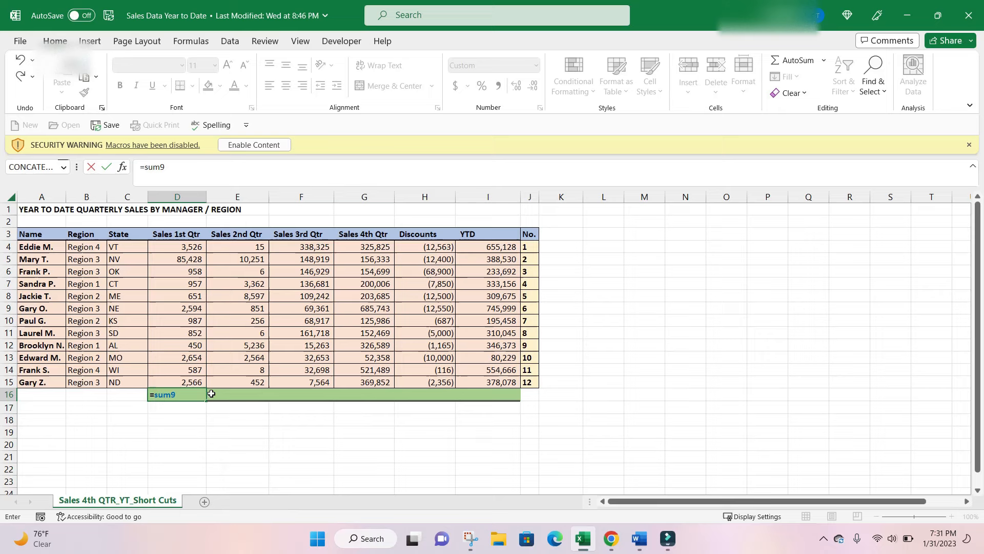
key(BackSpace)
text(()
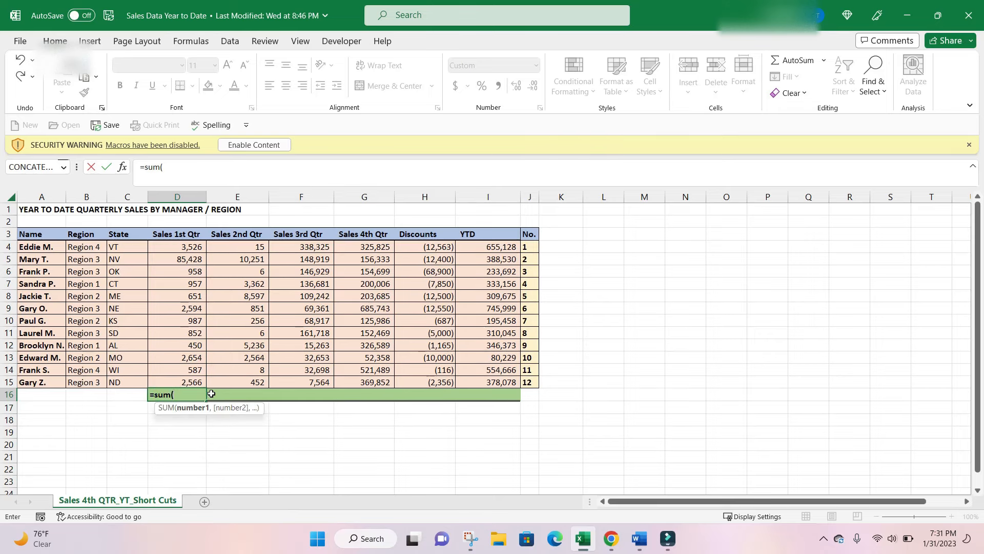
key(Up)
key(shift+Up)
key(shift+Up)
key(shift+Up)
key(shift+Up)
key(shift+Up)
key(shift+Up)
key(shift+Up)
key(shift+Up)
key(shift+Up)
key(shift+Up)
key(shift+Up)
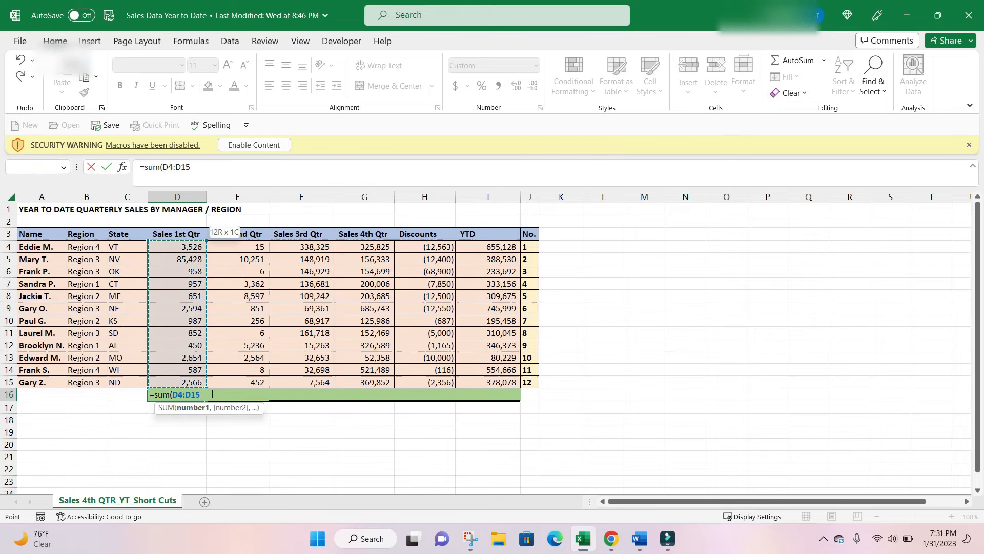
key(Return)
Clear the SUM formula from cell D16.
key(Up)
key(BackSpace)
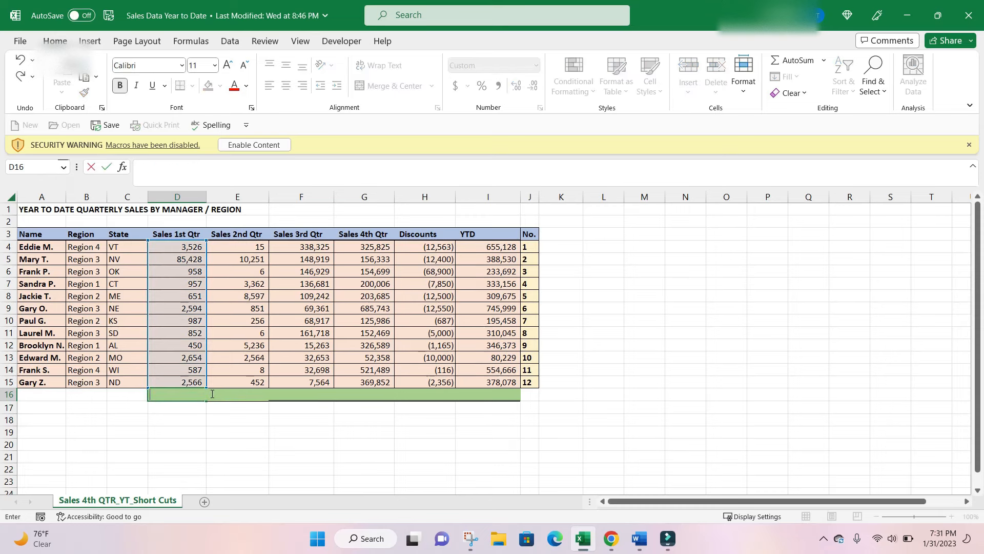
key(Escape)
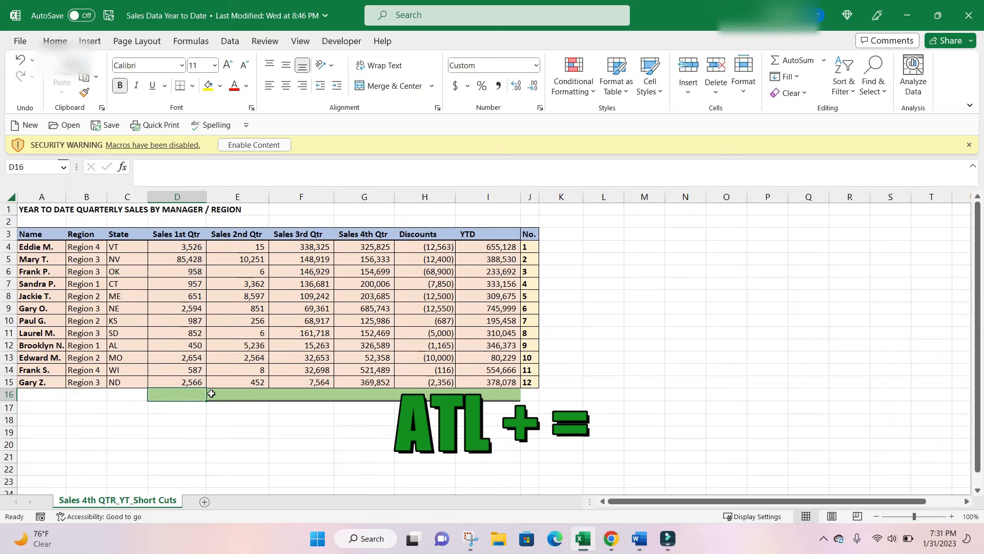
AutoSum the Sales 1st Qtr column in D16 and the Sales 2nd Qtr column in E16.
key(alt+equal)
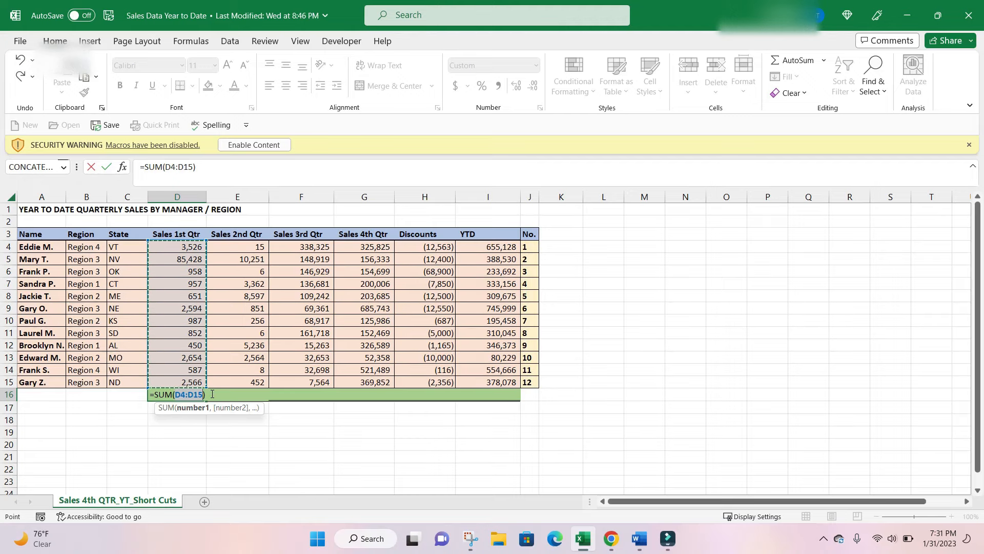
key(ctrl+Return)
click(211, 393)
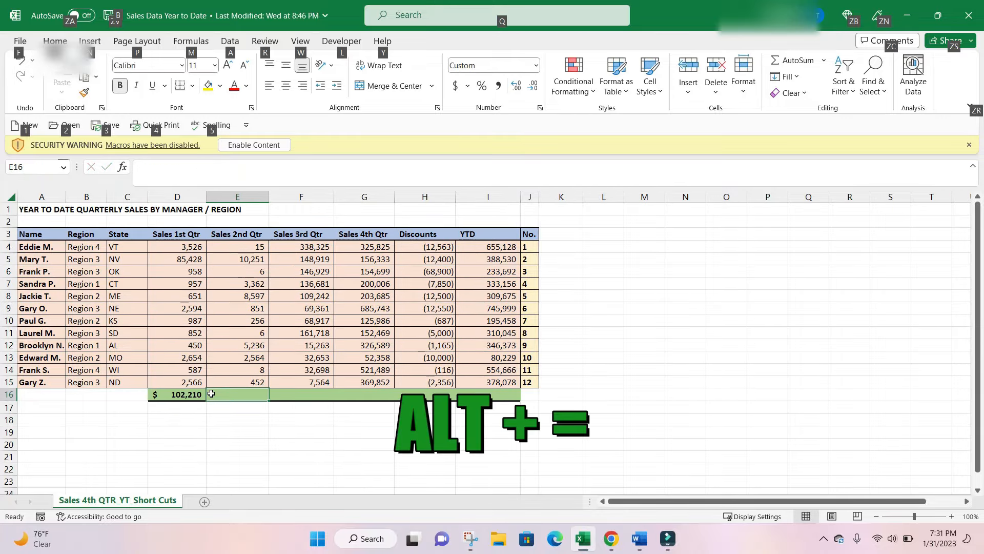
key(alt+equal)
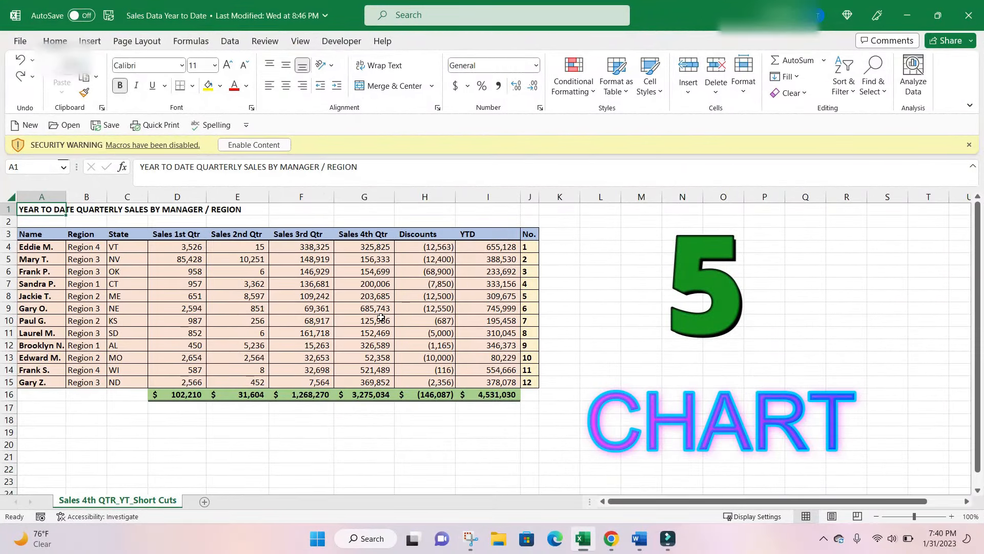
Insert a default chart from the range A4:J15, leaving out the totals row.
click(56, 250)
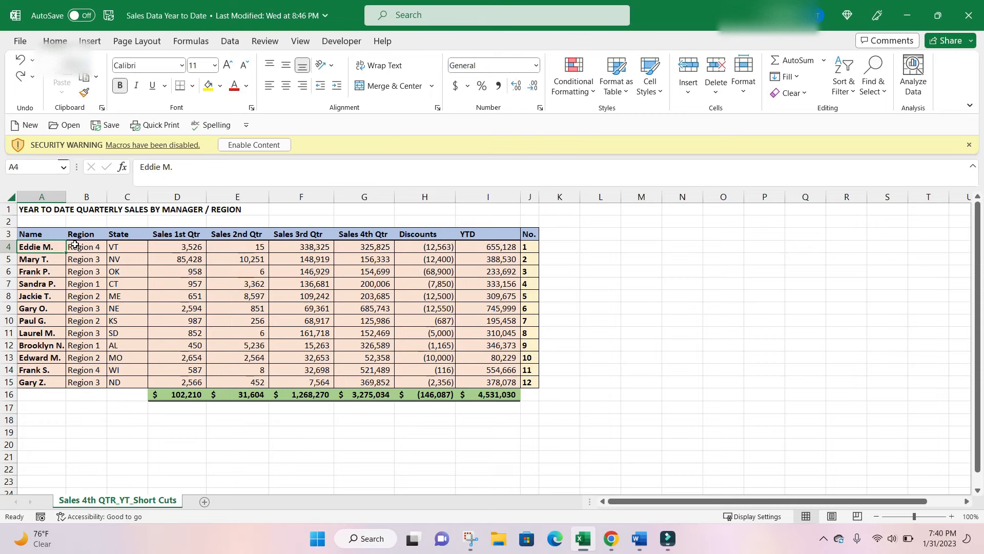
key(ctrl+shift+Right)
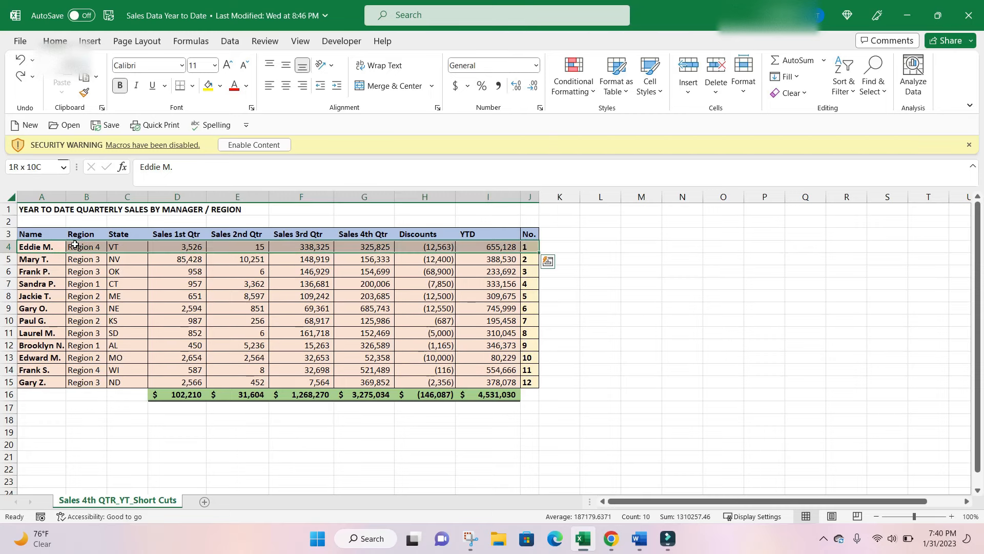
key(ctrl+shift+Down)
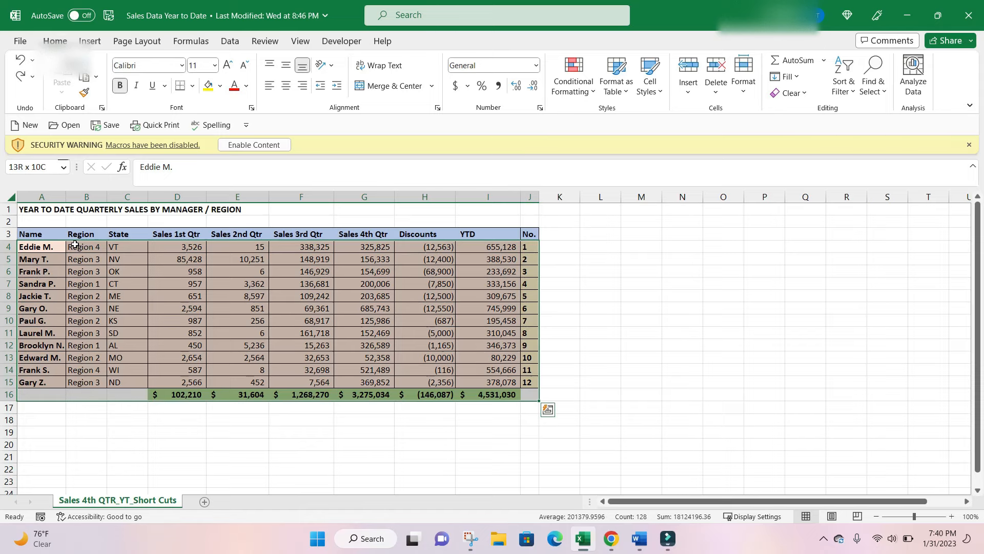
key(shift+Up)
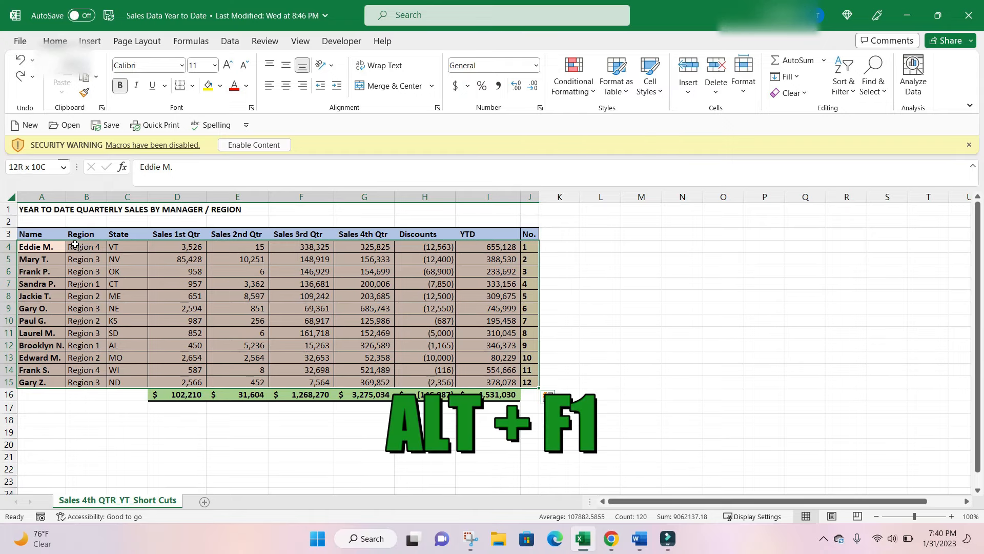
key(alt+F1)
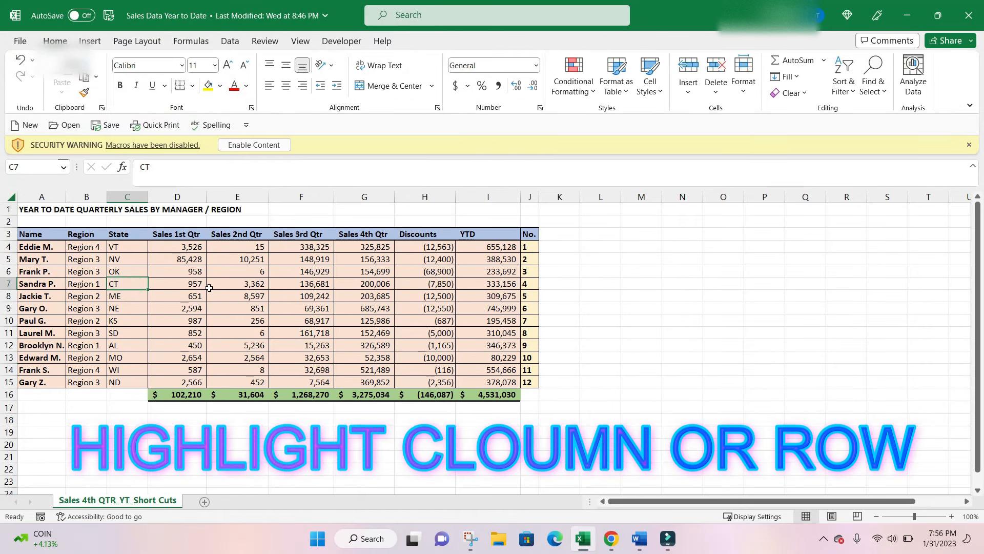
Select the entire column C from cell C7, and select the entire row 7 from the same cell.
key(ctrl+space)
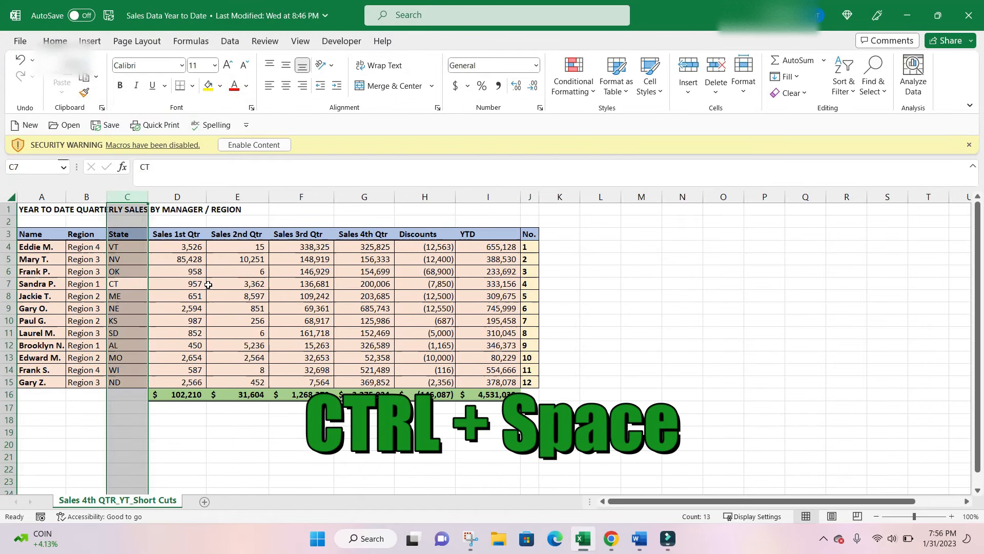
click(237, 283)
click(135, 285)
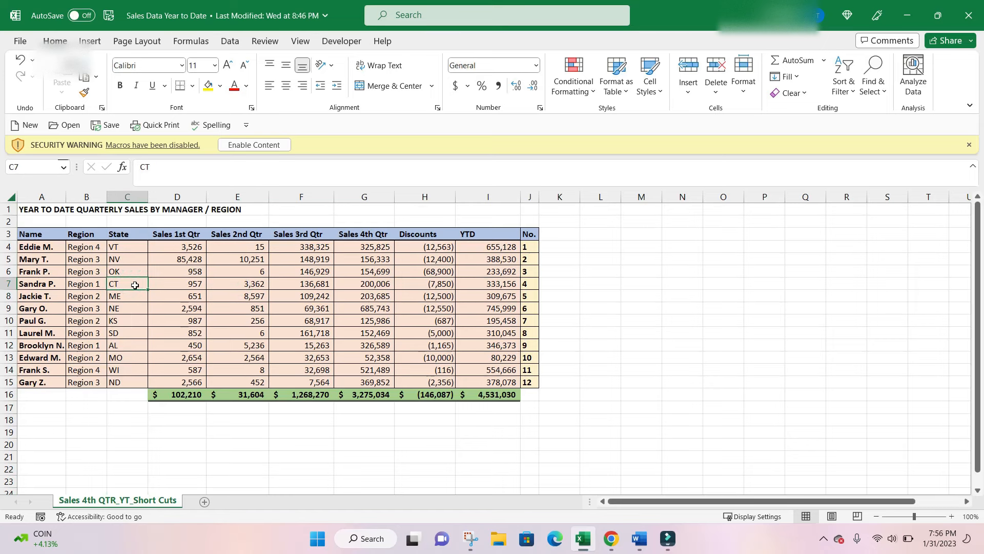
key(shift+space)
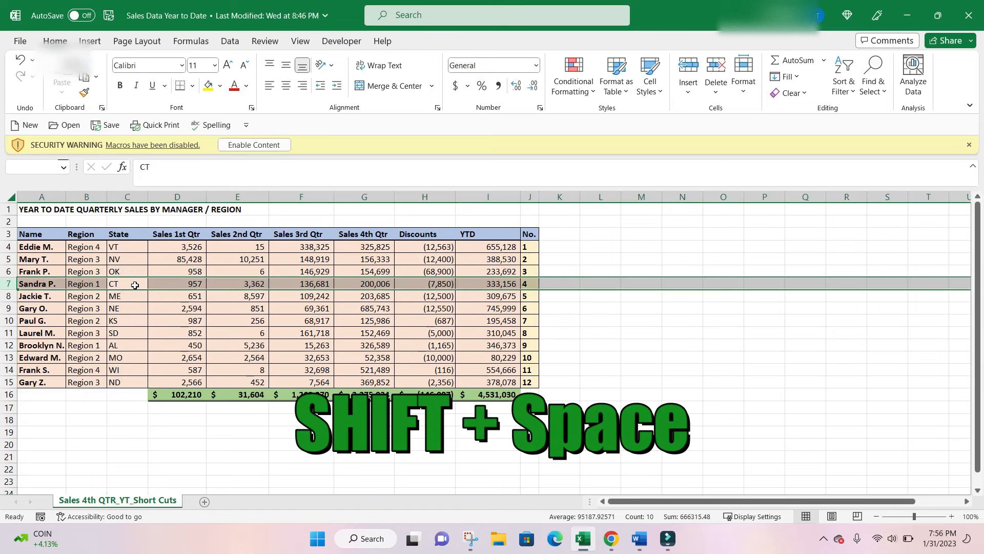
Review the insert options for cell C6 and cancel without inserting anything.
click(141, 272)
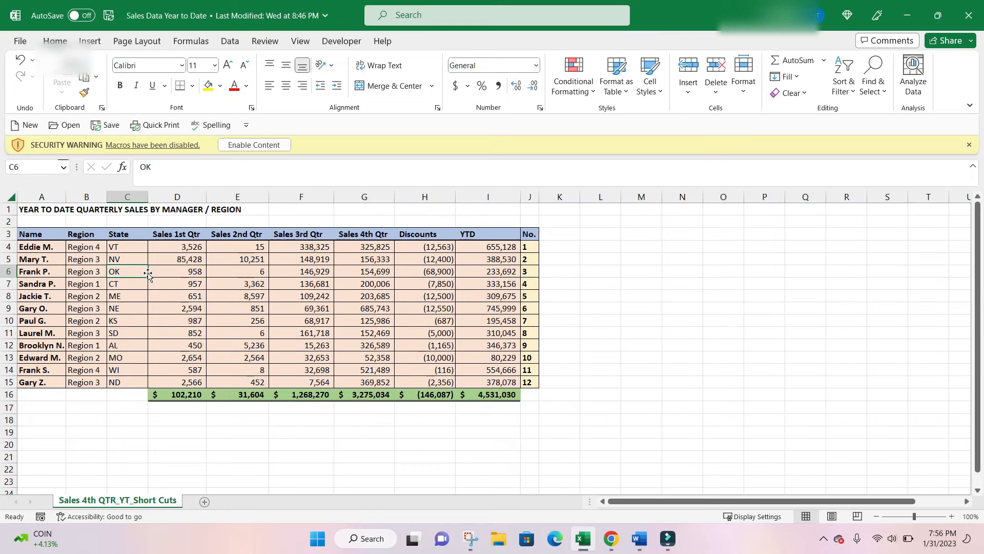
key(ctrl+plus)
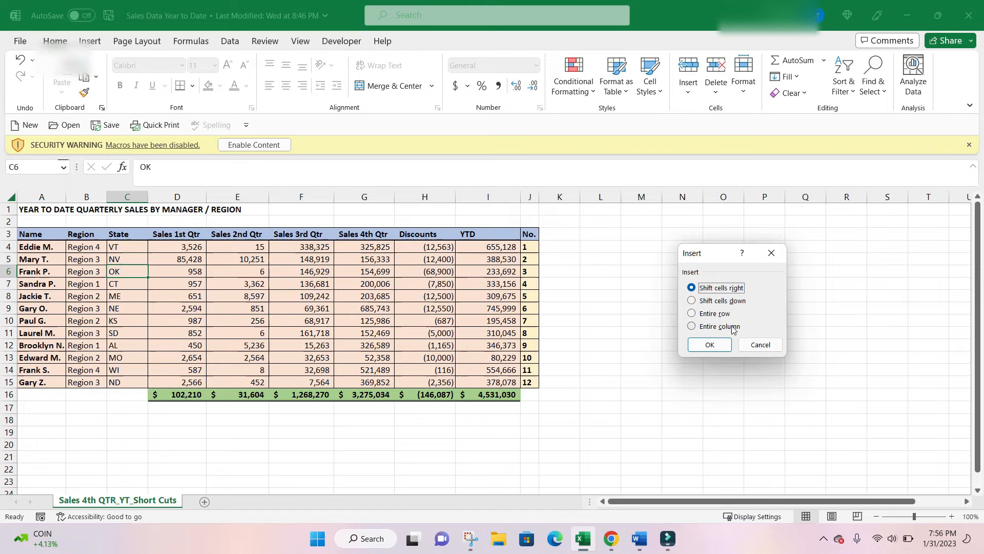
click(758, 344)
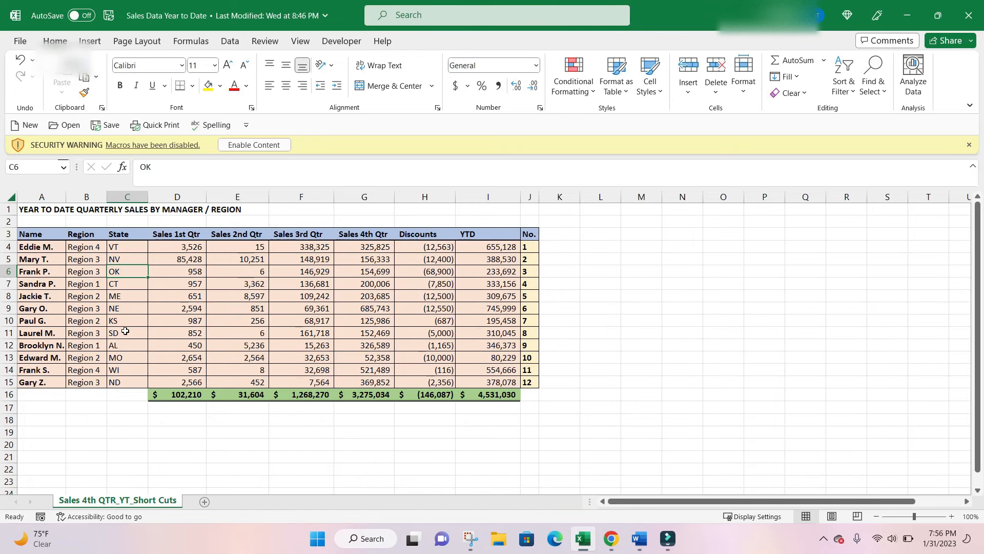
Insert a blank column before the State column and a blank row above row 8.
key(ctrl+space)
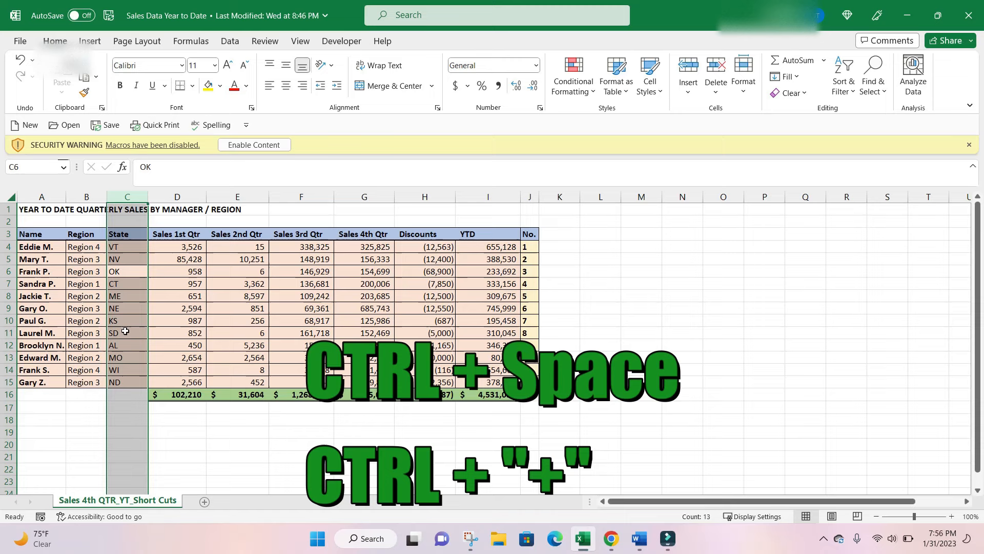
key(ctrl+plus)
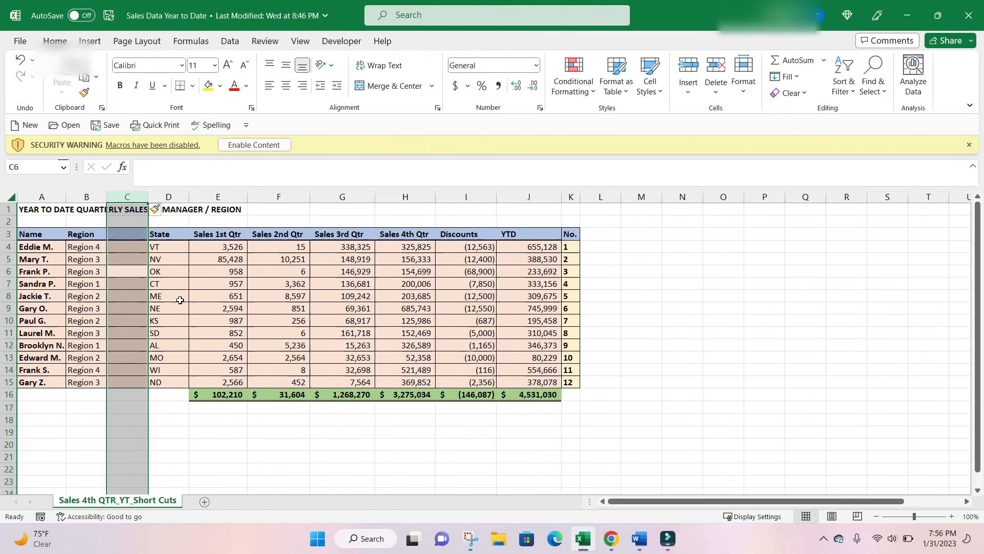
click(178, 298)
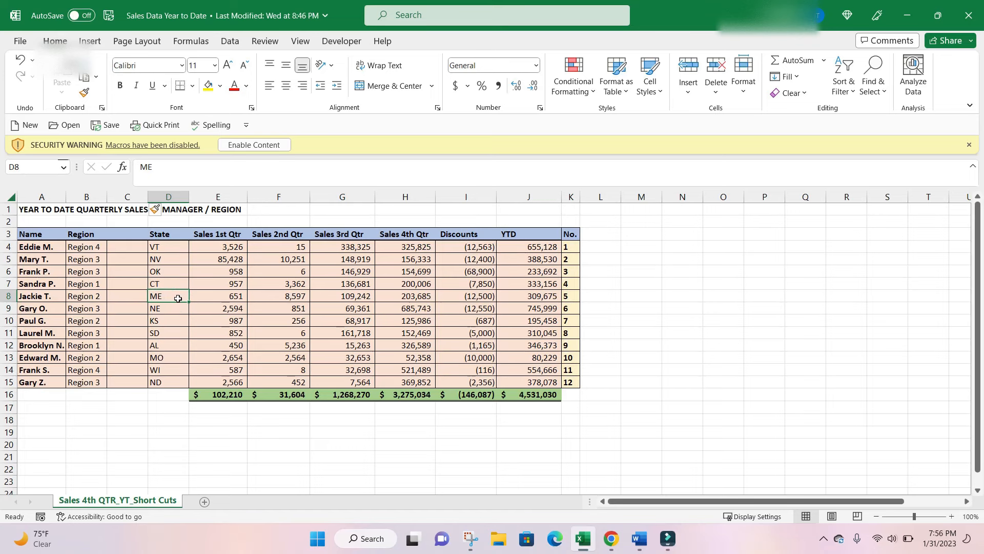
key(shift+space)
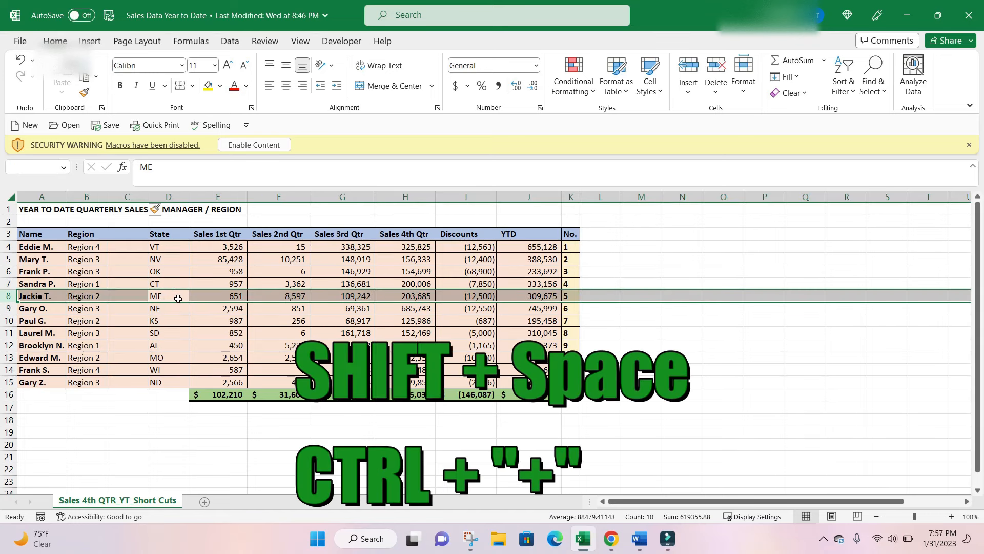
key(ctrl+plus)
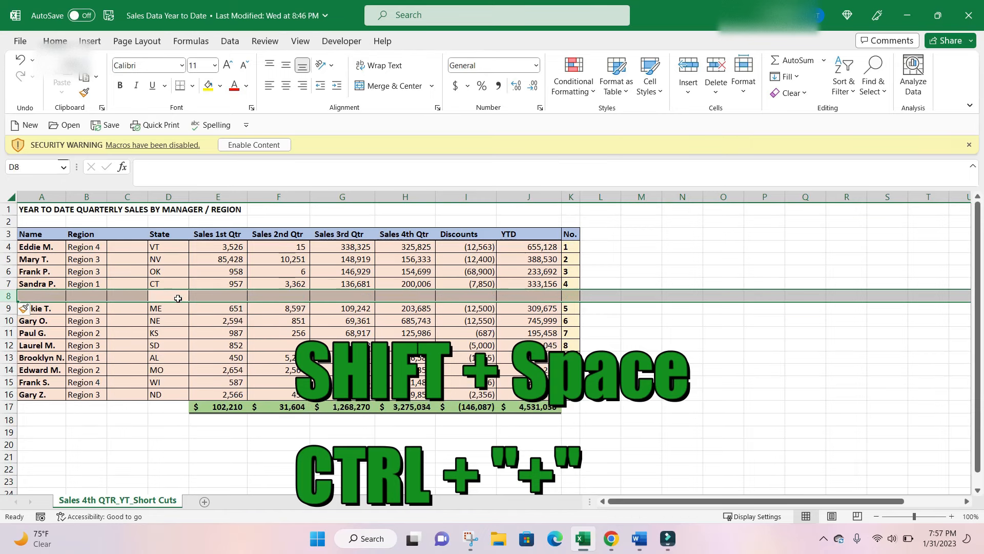
click(195, 321)
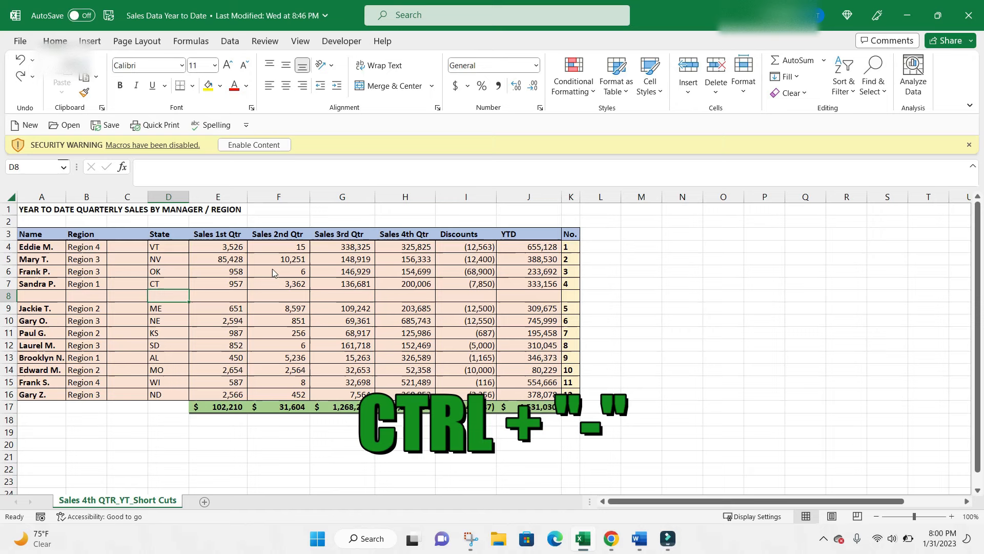
Review the delete options for cell D8, cancel them, and delete the entire blank row 8.
key(ctrl+minus)
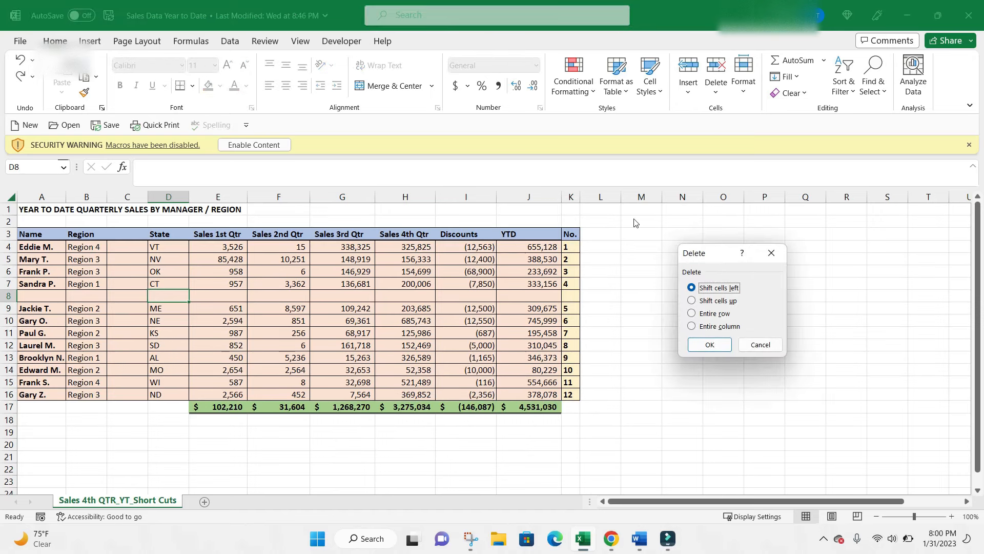
click(765, 345)
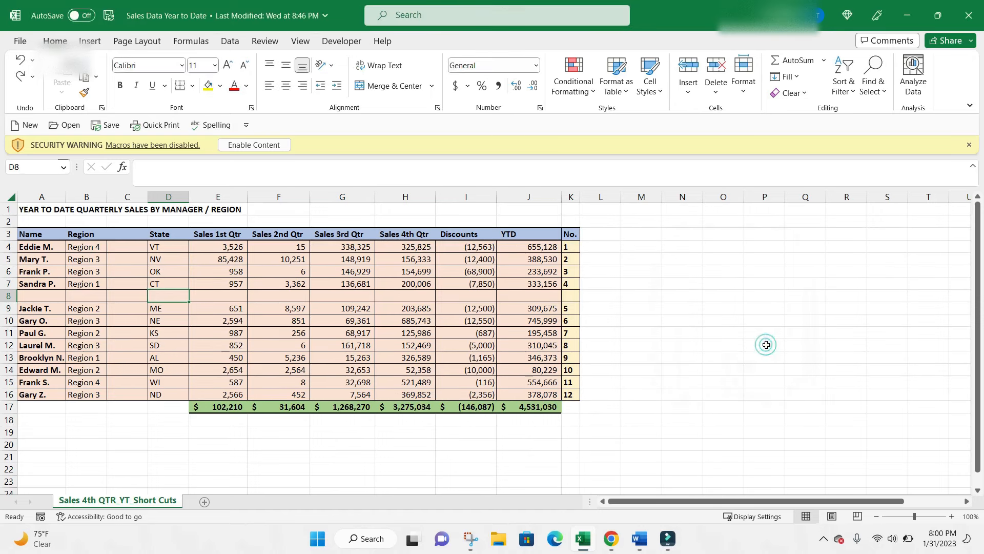
click(136, 296)
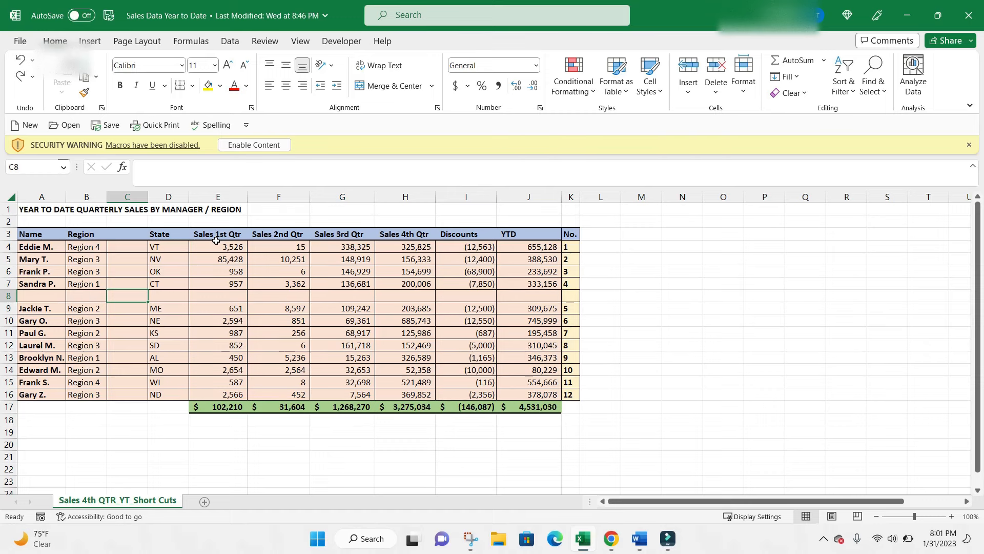
key(shift+space)
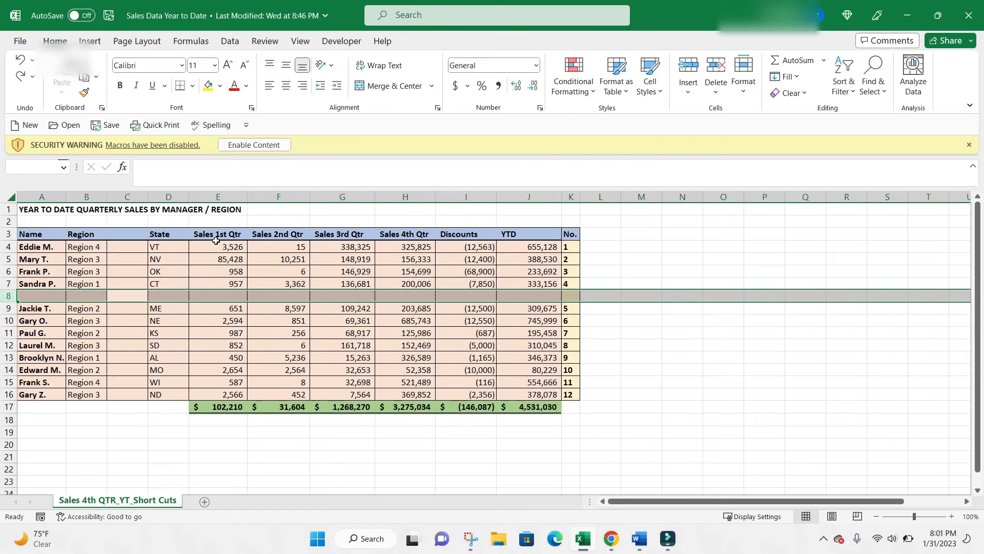
key(ctrl+minus)
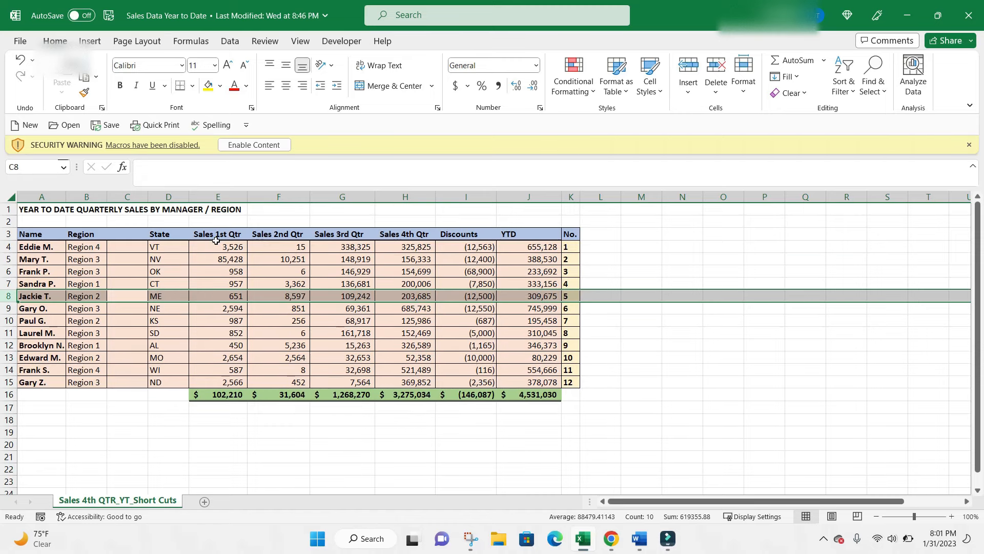
Delete the blank column C before the State column and select the title cell A1.
click(137, 296)
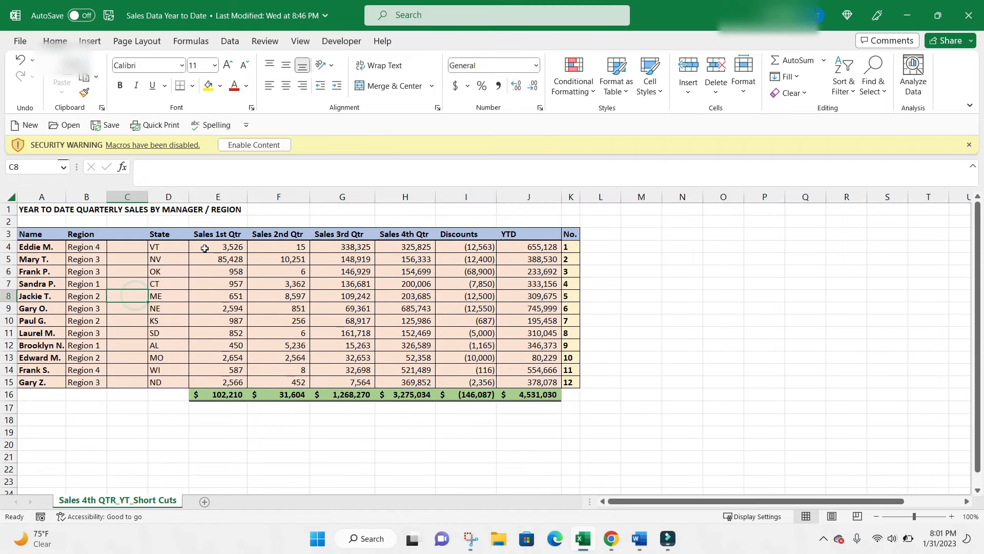
key(ctrl+space)
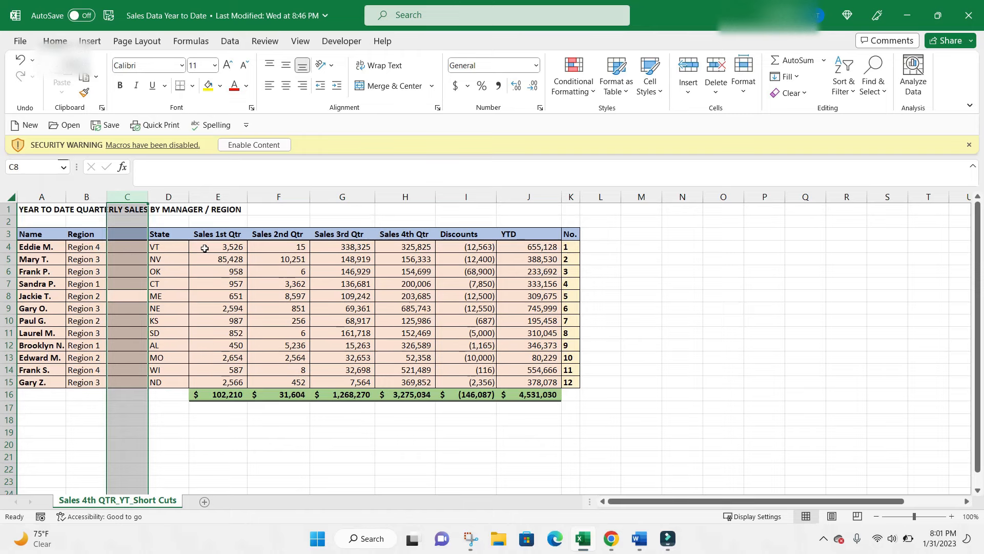
key(ctrl+minus)
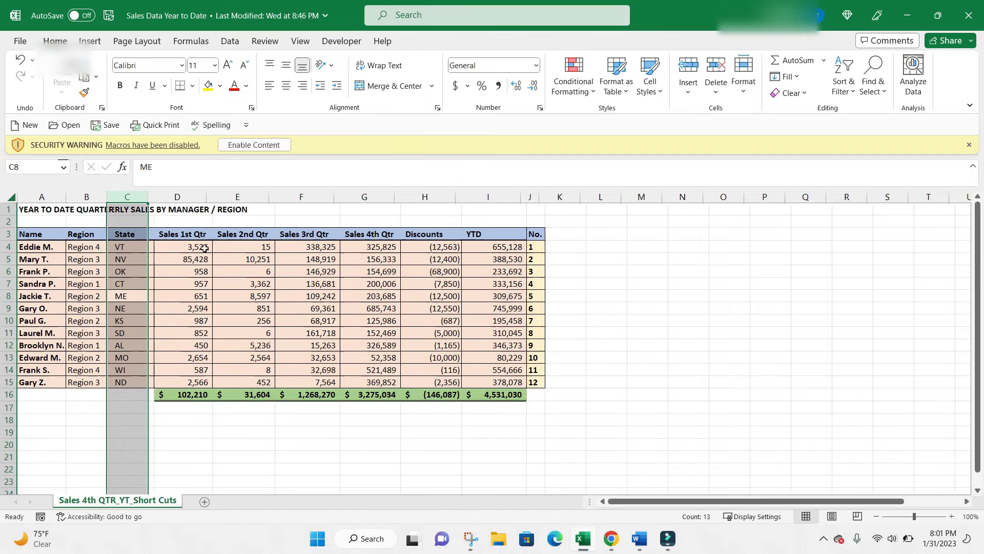
click(373, 297)
click(42, 209)
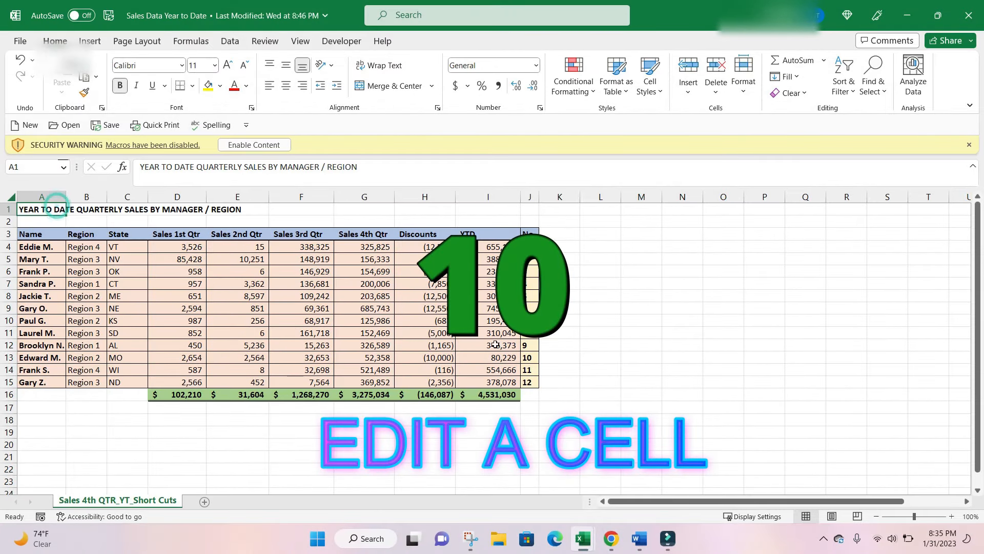
Open the YTD total formula in cell I16 for in-cell editing and leave it without making changes.
click(499, 396)
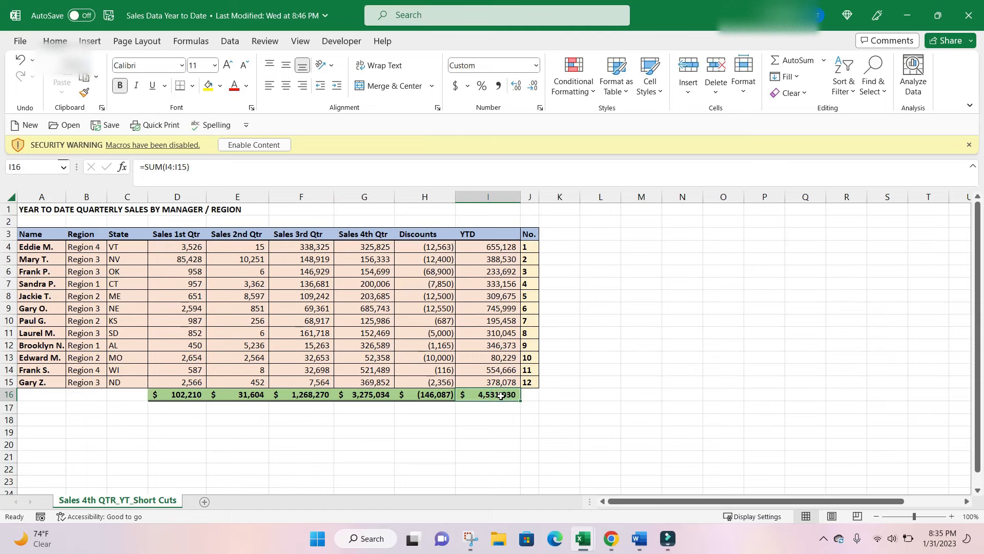
key(F2)
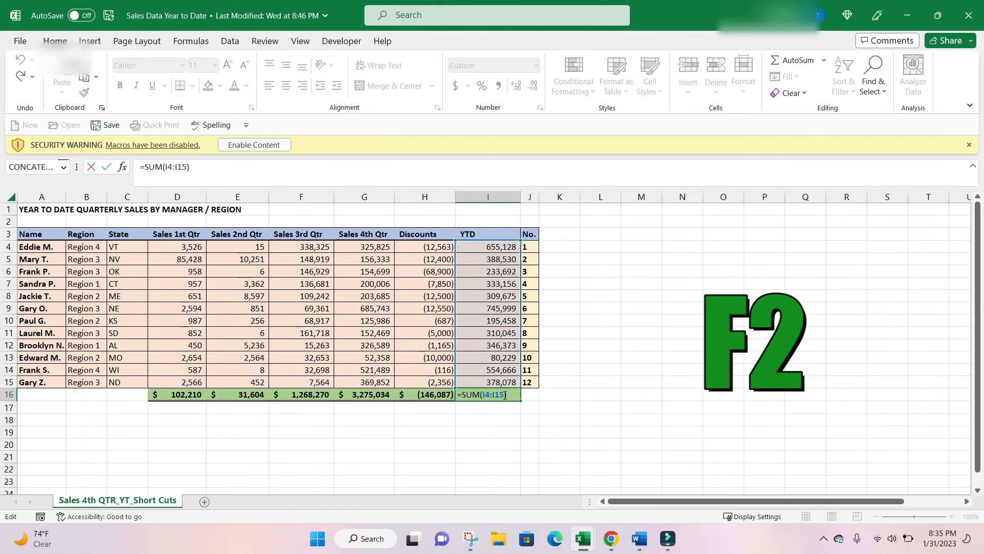
key(Escape)
click(489, 409)
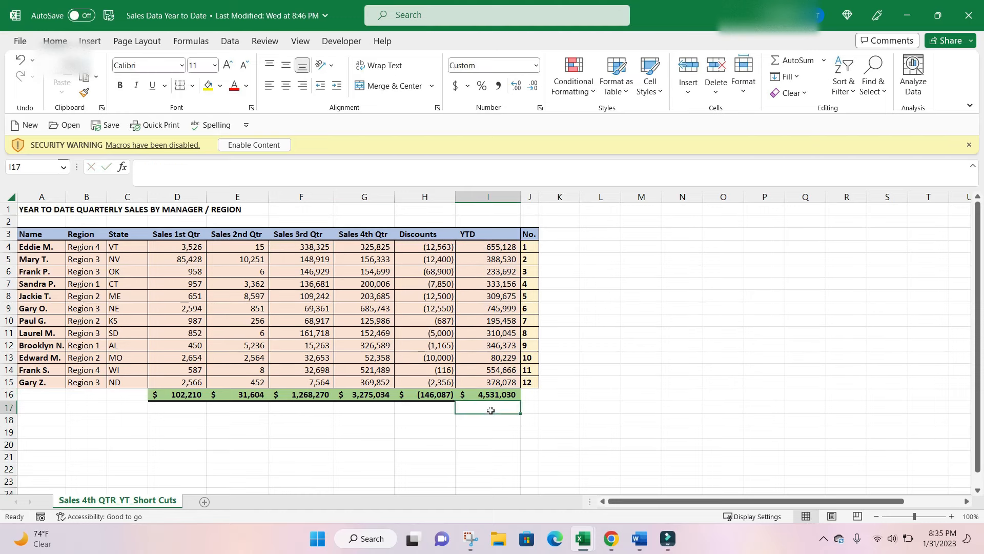
Enter a SUM formula in cell I19 that adds I4:I7, I10 and I13.
click(492, 434)
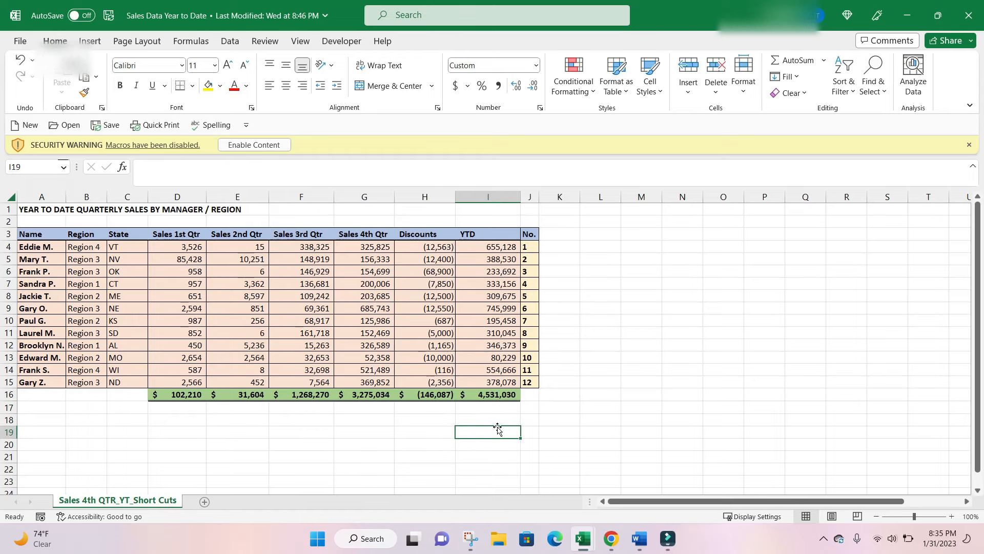
text(+sum)
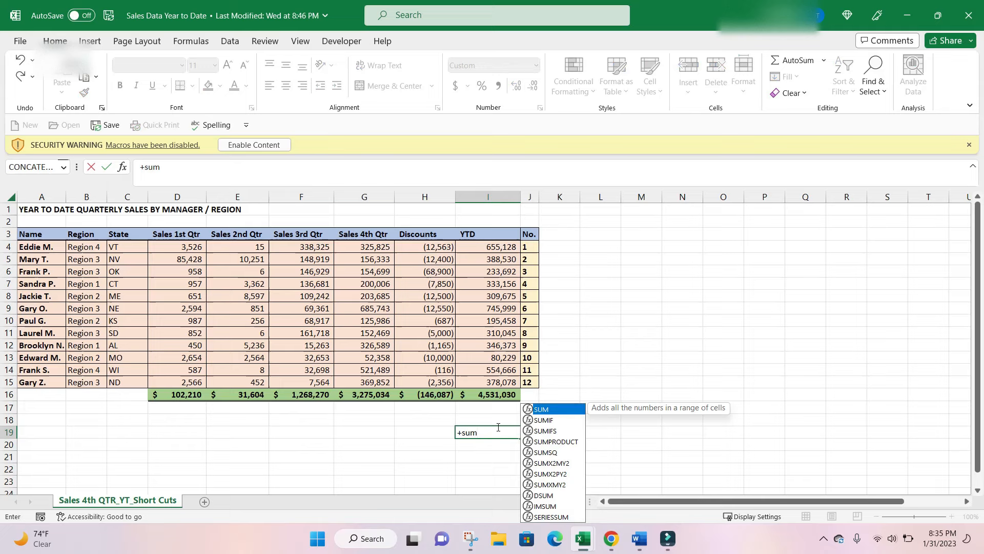
text(()
drag(503, 248, 508, 284)
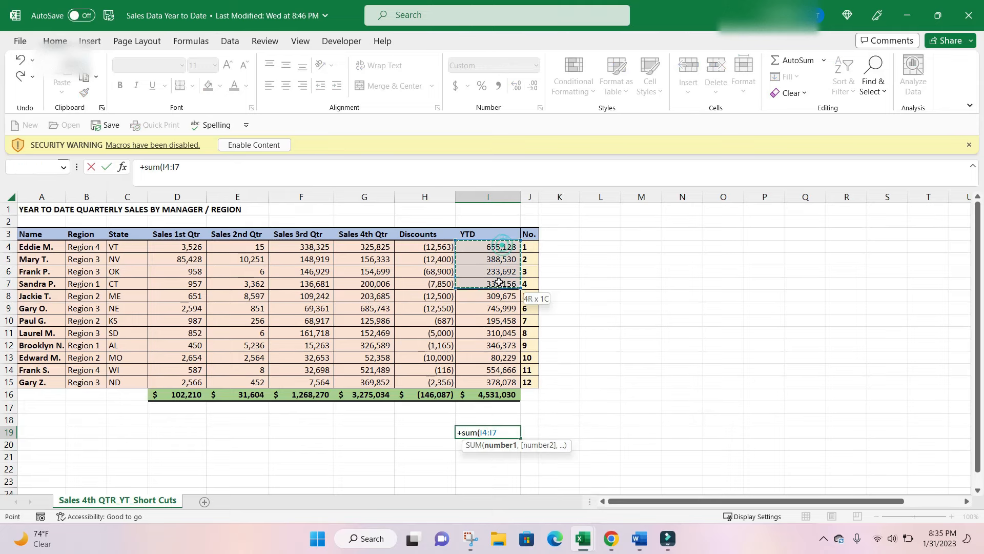
text(,)
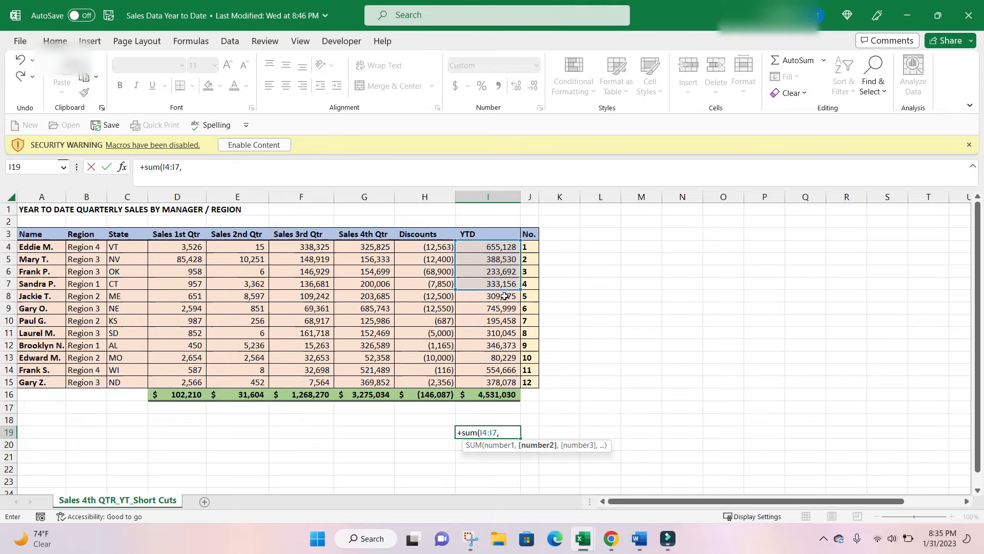
click(510, 320)
text(,)
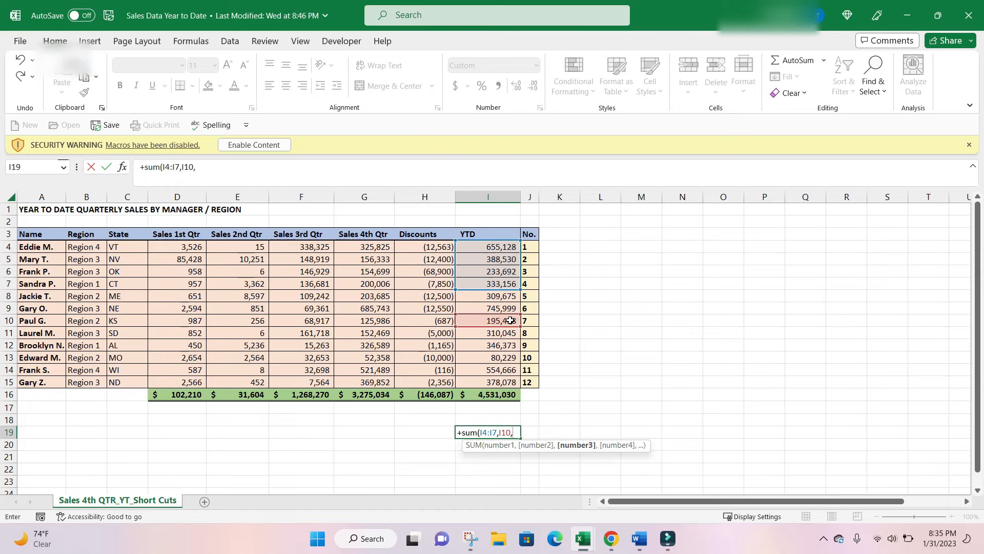
click(501, 356)
text(,))
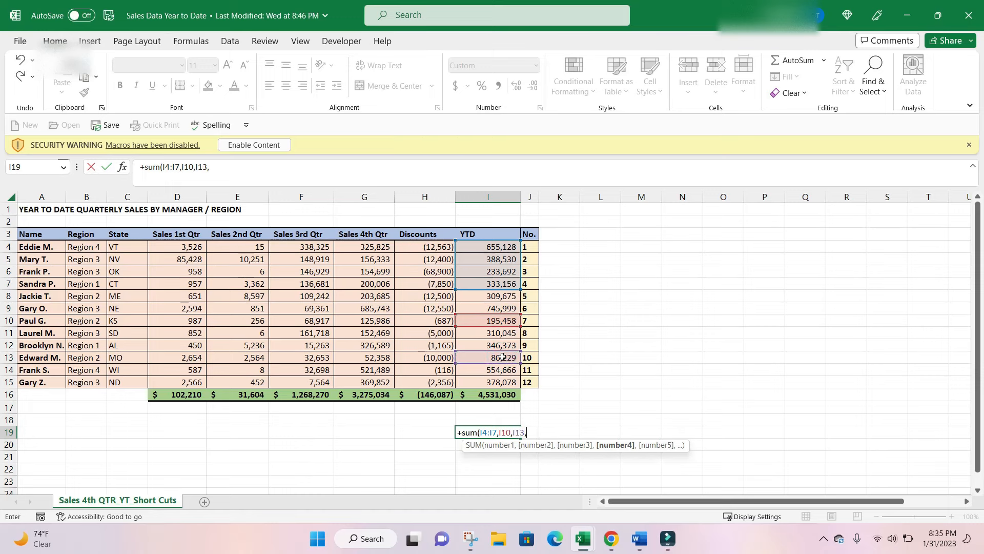
key(Return)
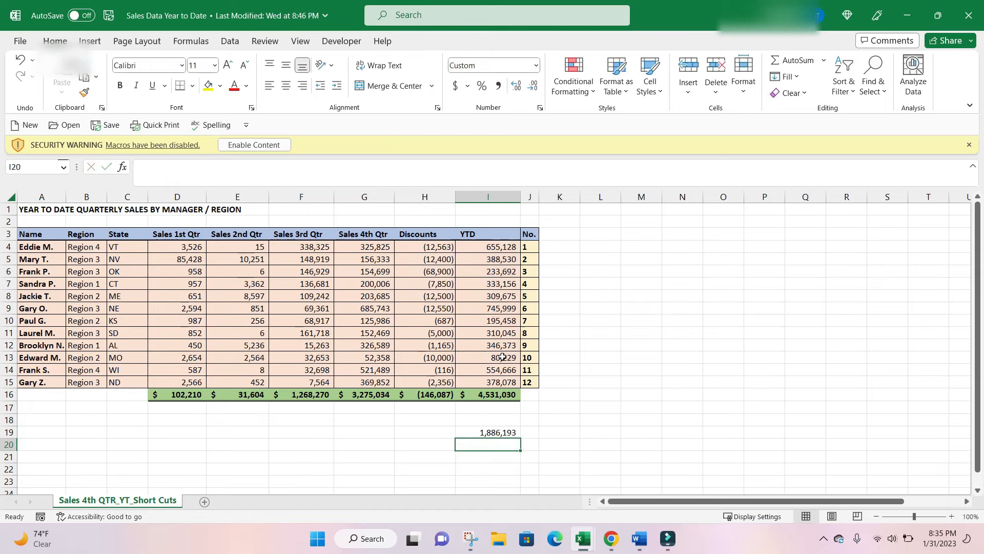
Examine which cells the formula in I19 references by showing it in edit mode, and close it unchanged.
click(533, 419)
click(502, 428)
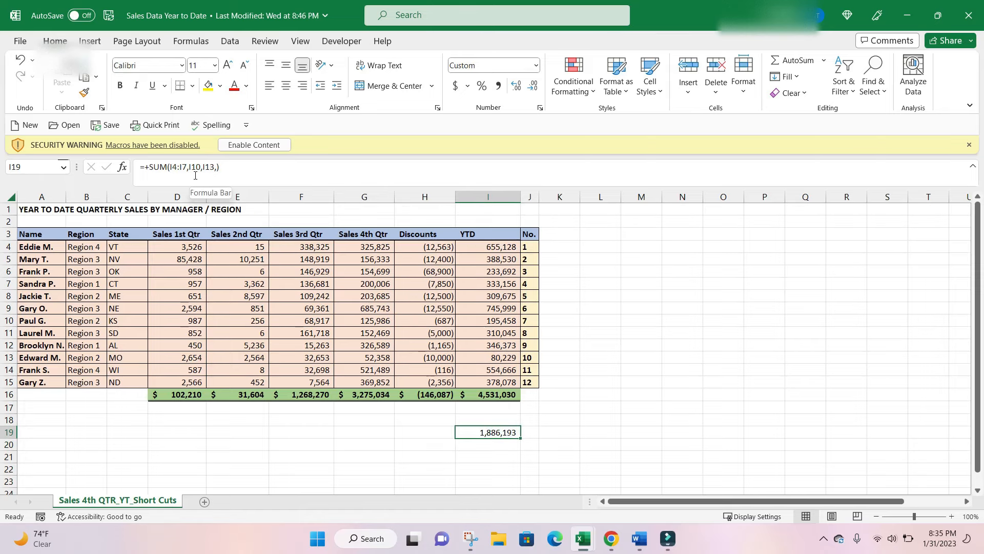
key(F2)
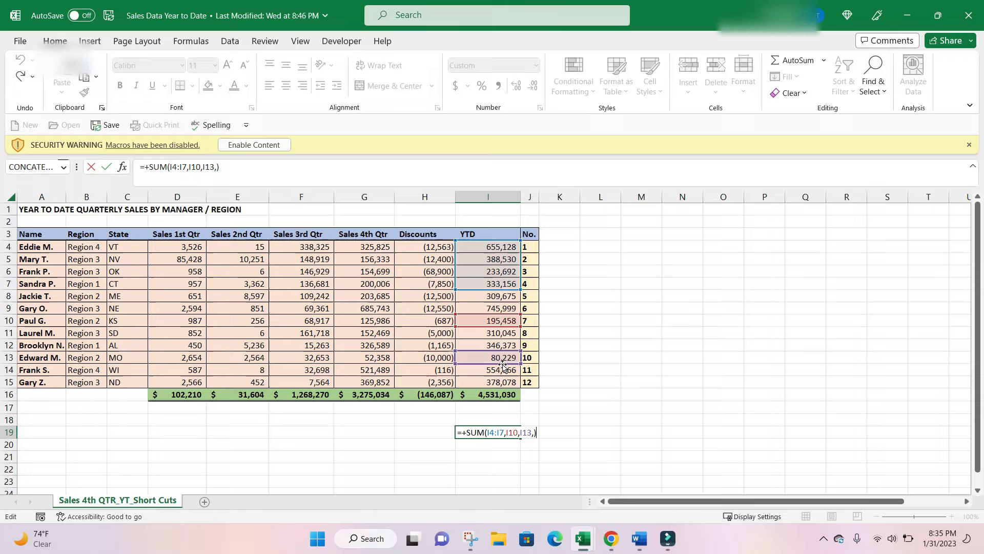
key(ctrl+Return)
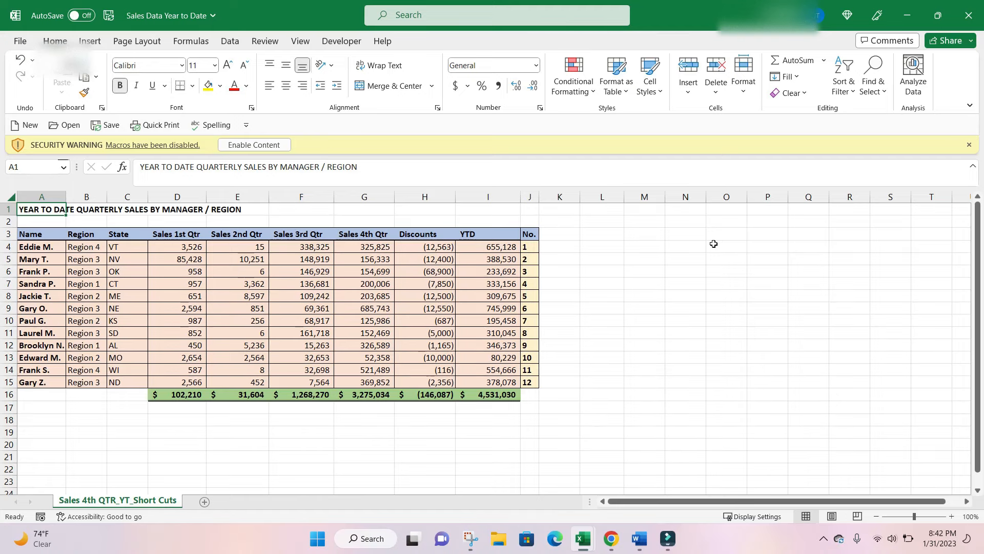
click(46, 284)
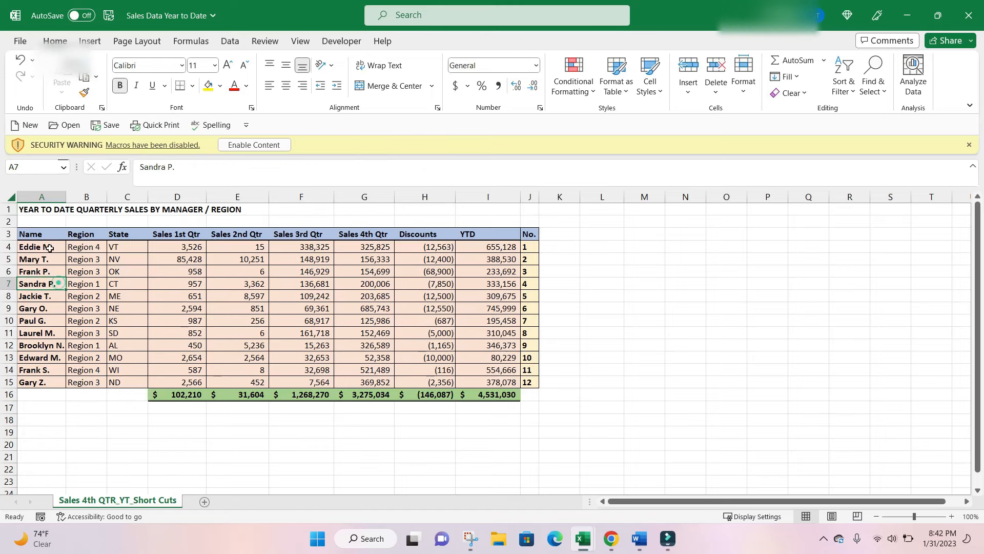
click(50, 245)
drag(49, 245, 41, 410)
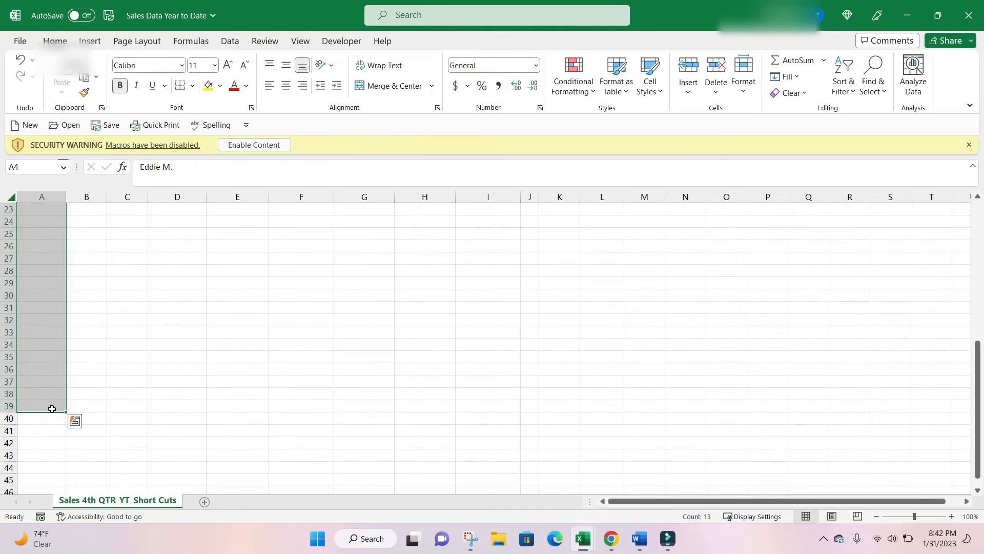
scroll(43, 388, up, 6)
scroll(43, 388, up, 1)
click(117, 307)
Insert a blank column before the Region column.
click(84, 292)
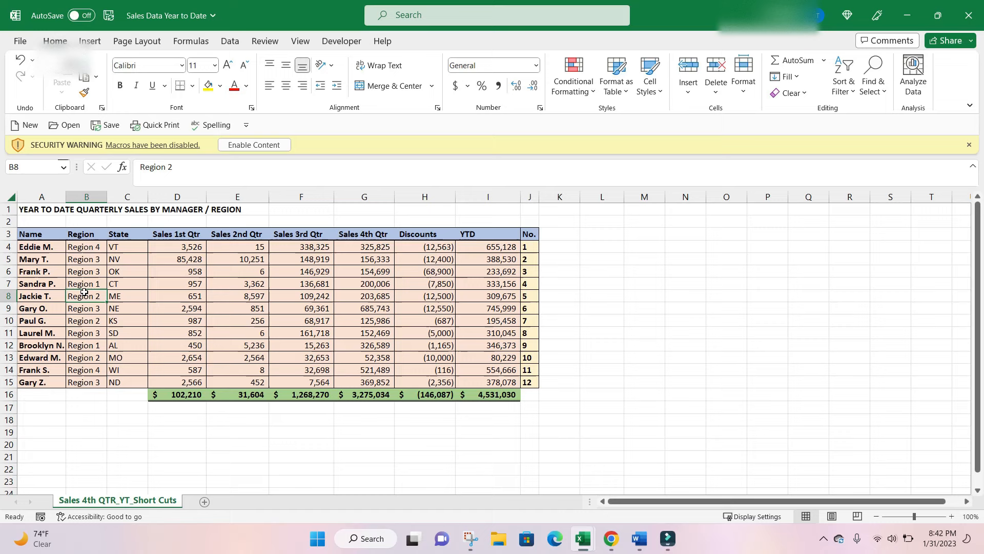
key(ctrl+space)
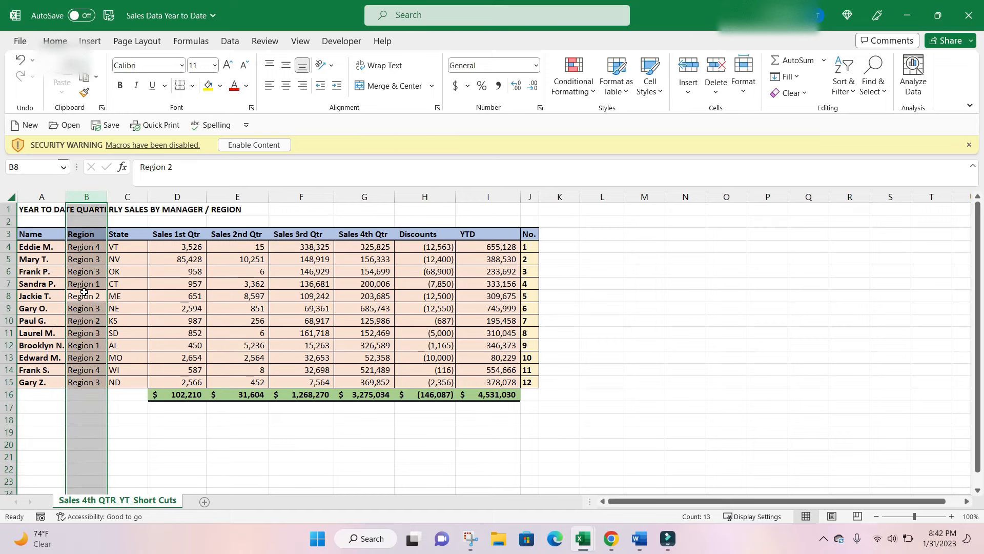
key(ctrl+shift+plus)
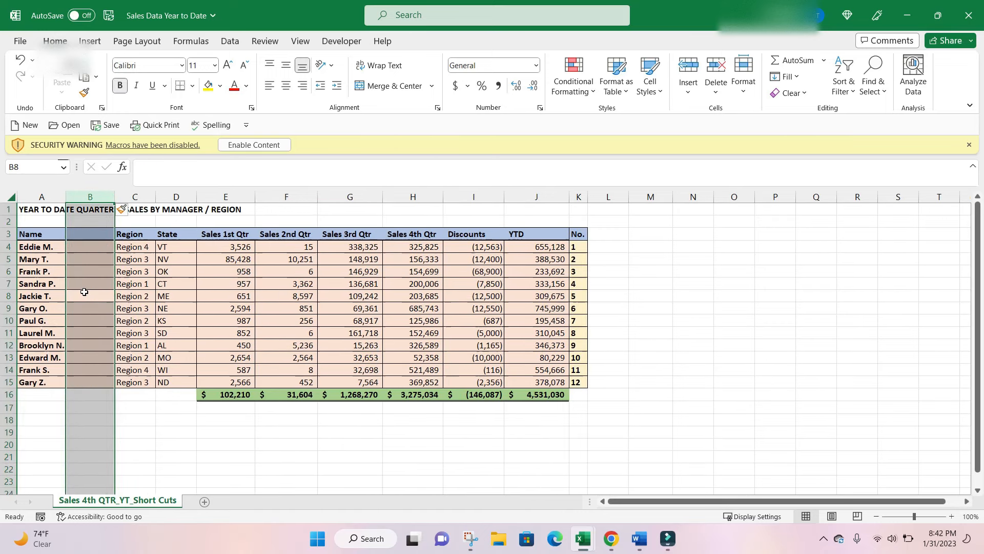
Copy the first manager's name from A4 into cell B4 of the blank column.
click(76, 247)
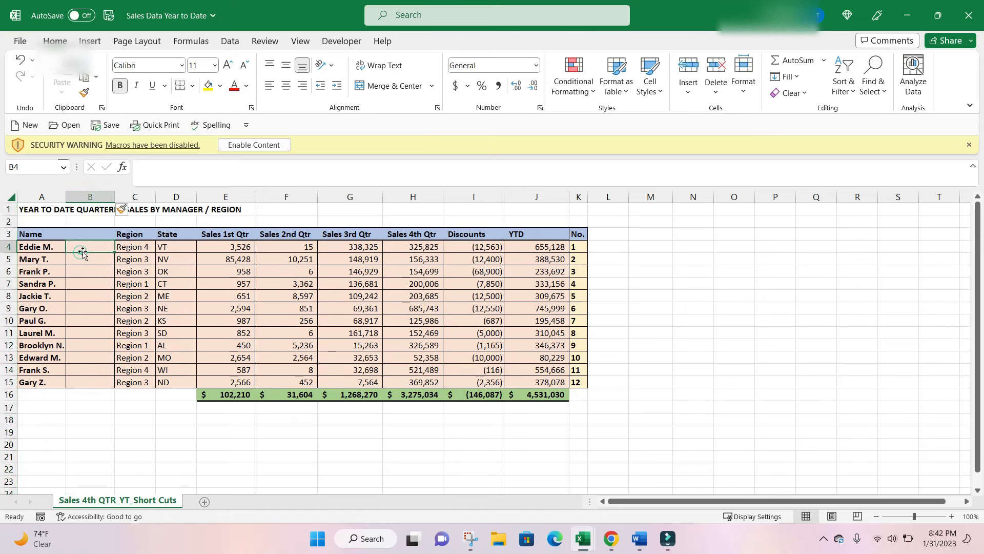
click(49, 249)
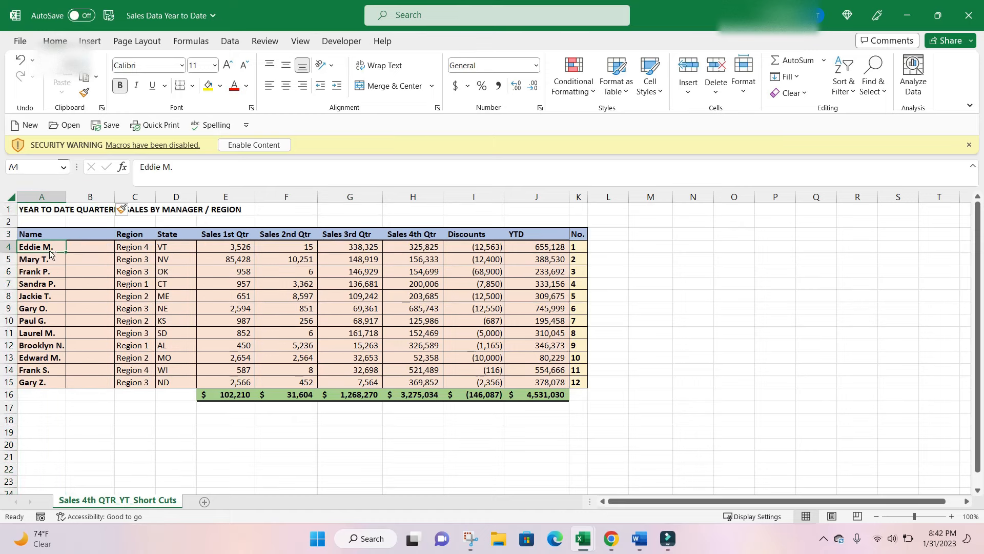
key(ctrl+c)
key(Right)
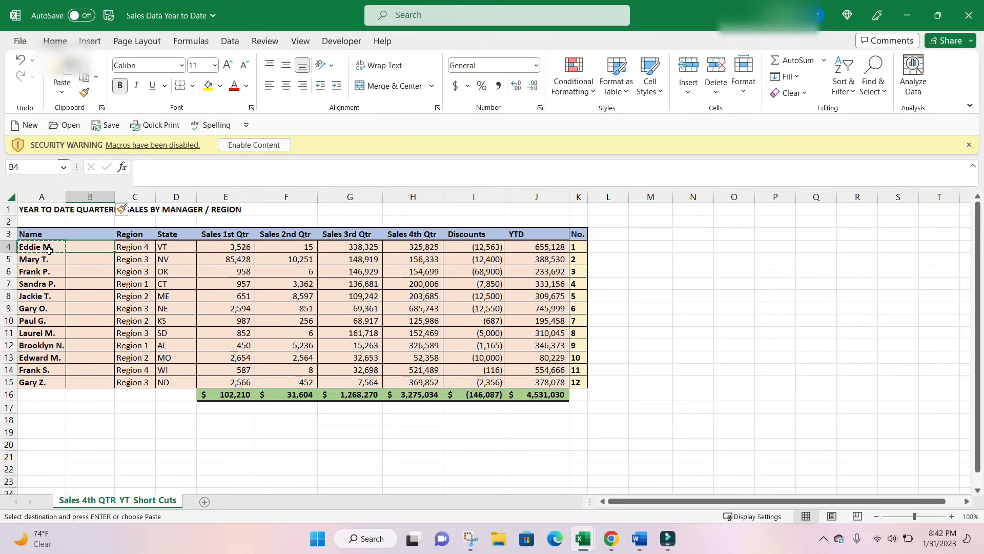
key(ctrl+v)
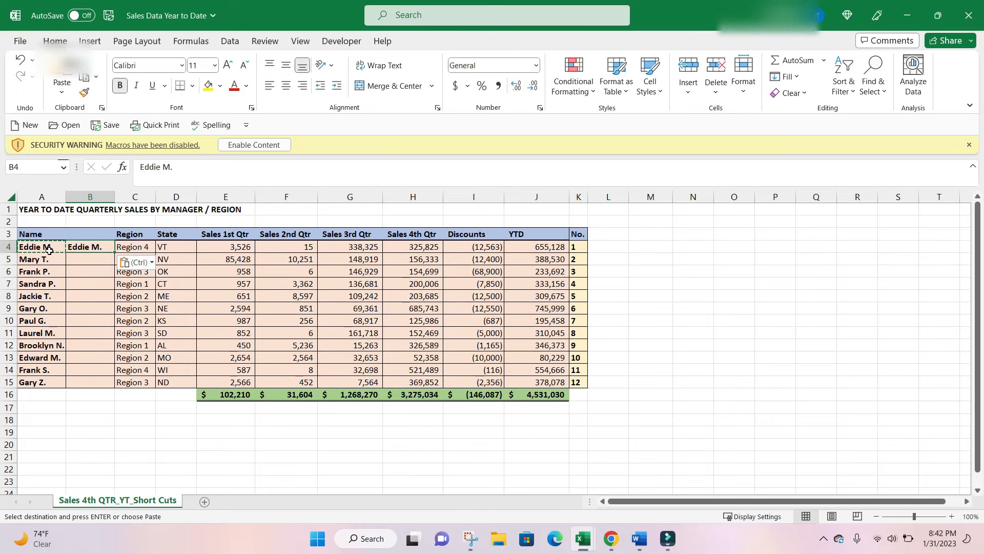
key(Escape)
click(193, 167)
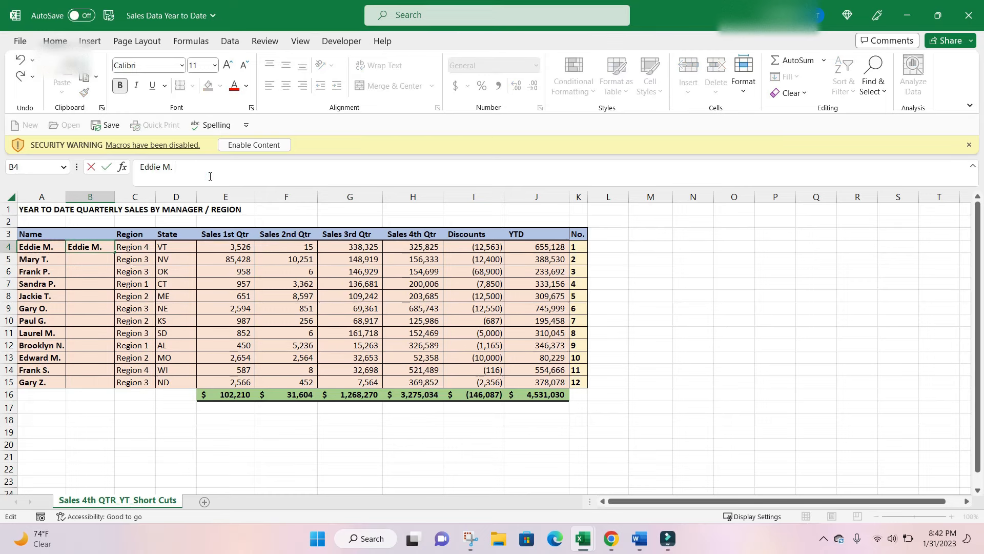
text(@gmail.com)
key(Return)
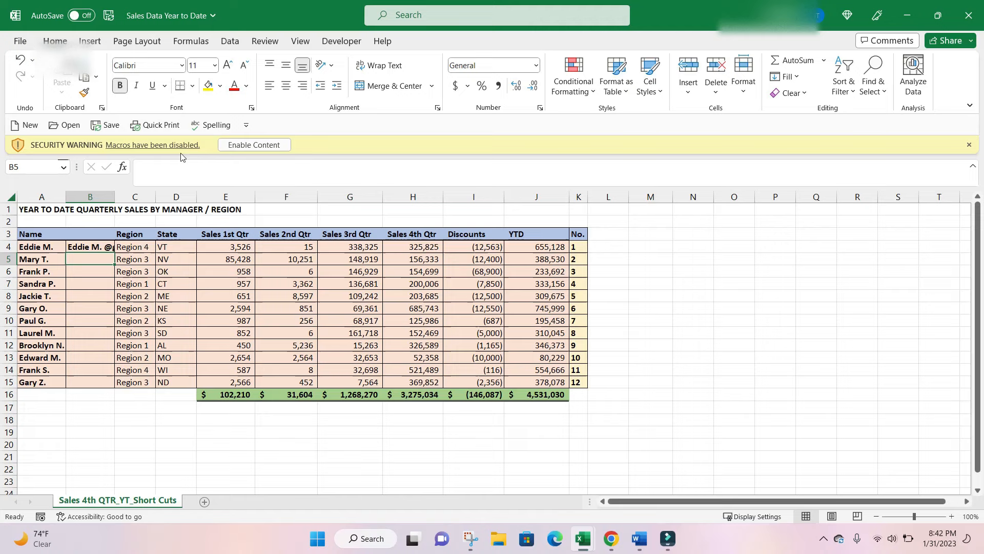
double_click(115, 197)
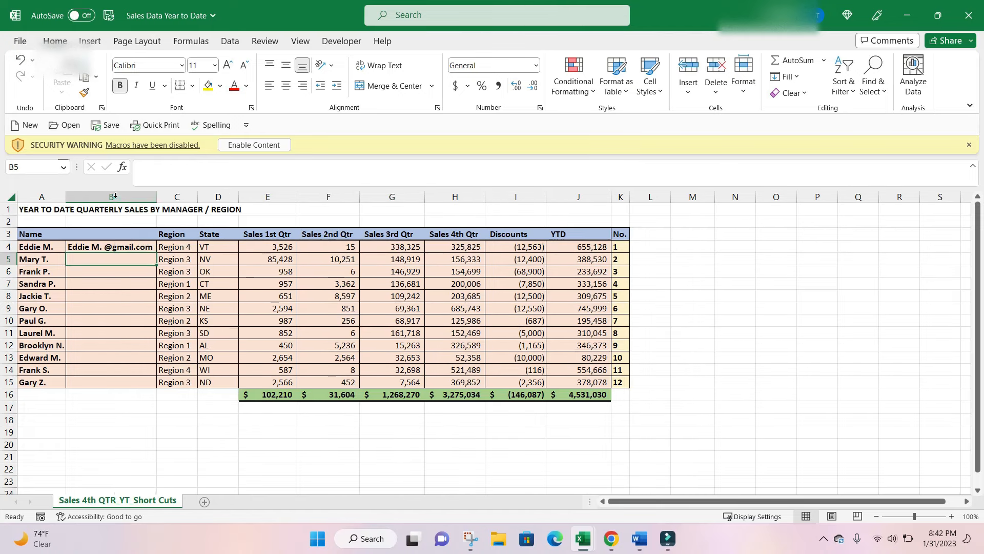
Flash Fill the e-mail pattern from B4 down through B15 and autofit column B to the longest address.
click(116, 246)
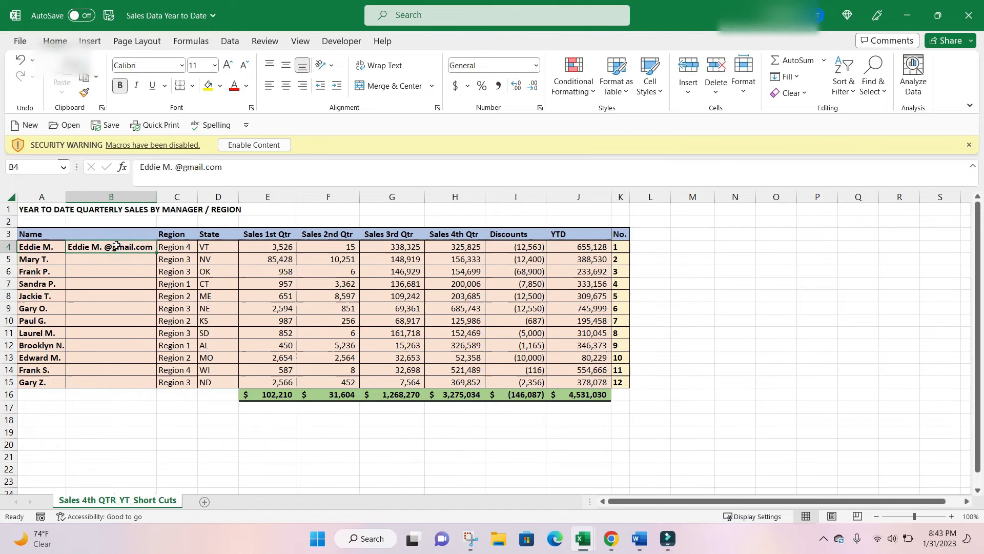
key(ctrl+shift+Down)
key(ctrl+shift+Up)
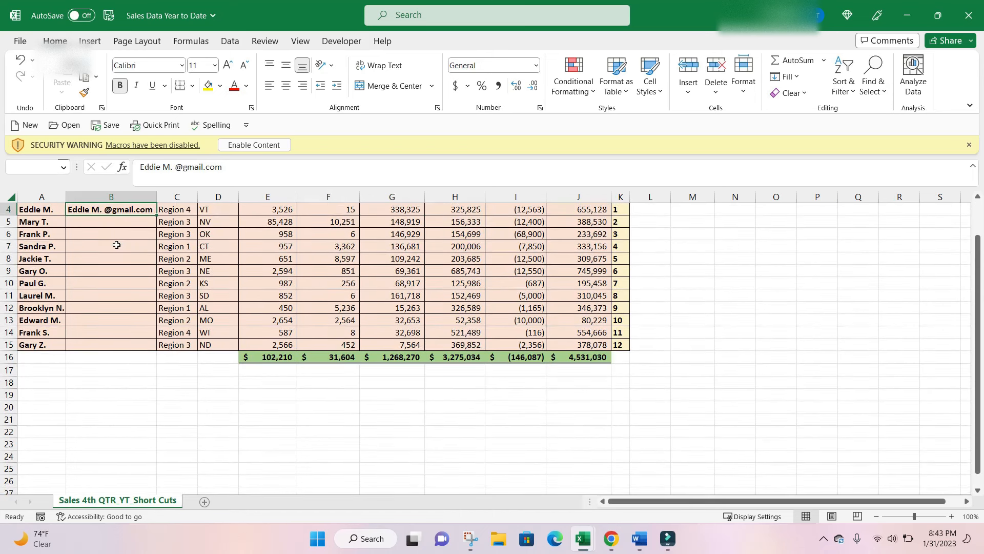
key(shift+Down)
key(shift+Down)
key(shift+Down)
key(shift+Down)
key(shift+Down)
key(shift+Down)
key(shift+Down)
key(shift+Down)
key(shift+Down)
key(shift+Down)
key(shift+Down)
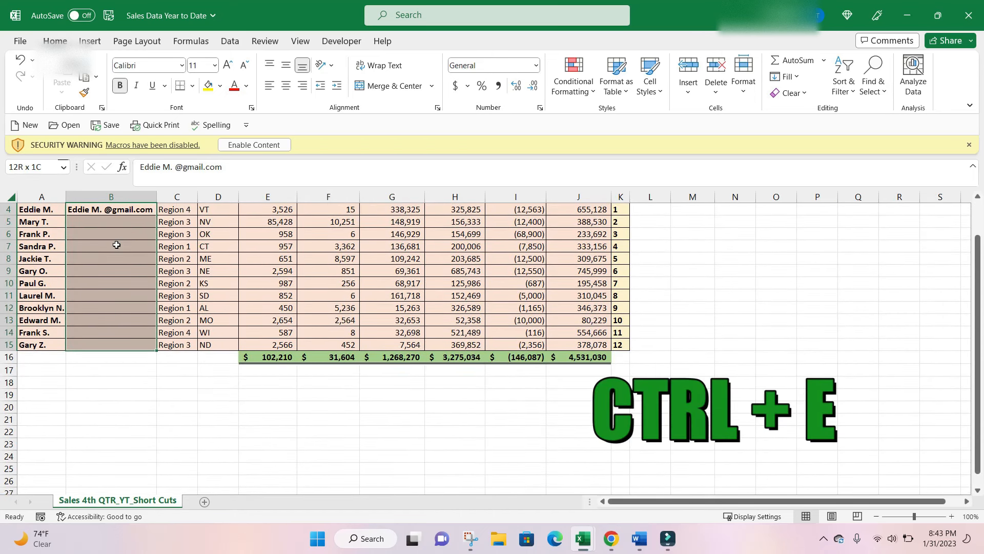
key(ctrl+e)
click(264, 295)
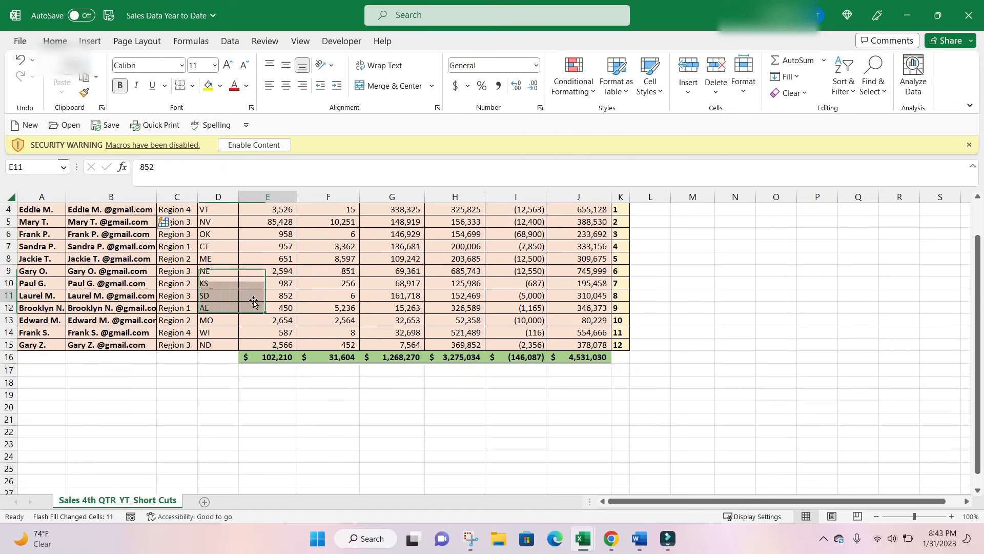
double_click(159, 198)
click(159, 320)
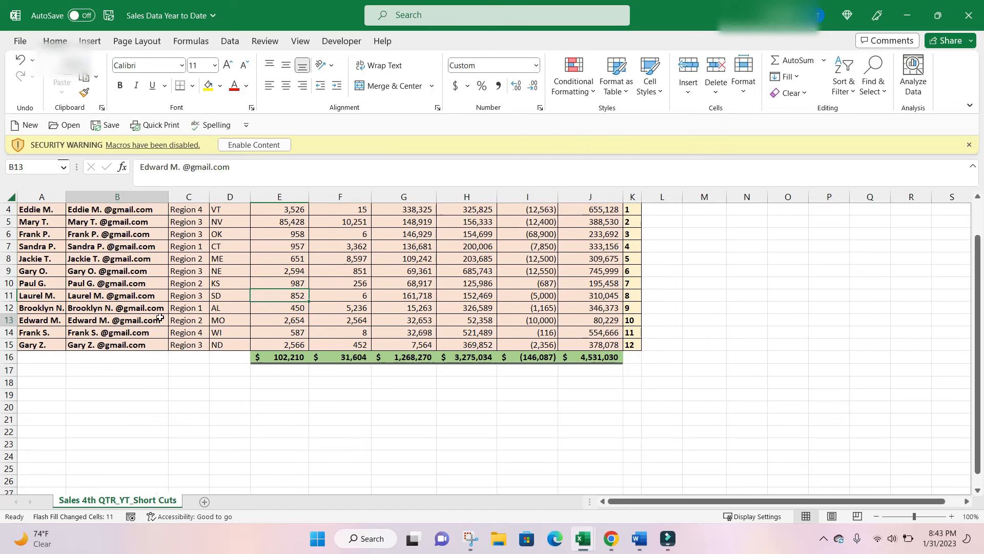
click(52, 310)
drag(54, 326, 37, 474)
scroll(37, 475, up, 2)
click(136, 357)
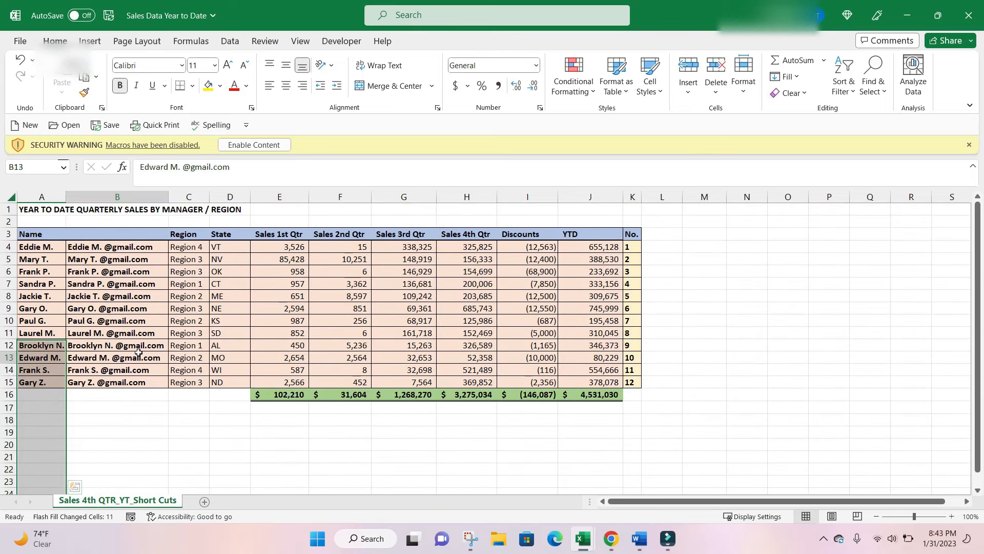
Enter the header "Email" in cell B3.
click(133, 235)
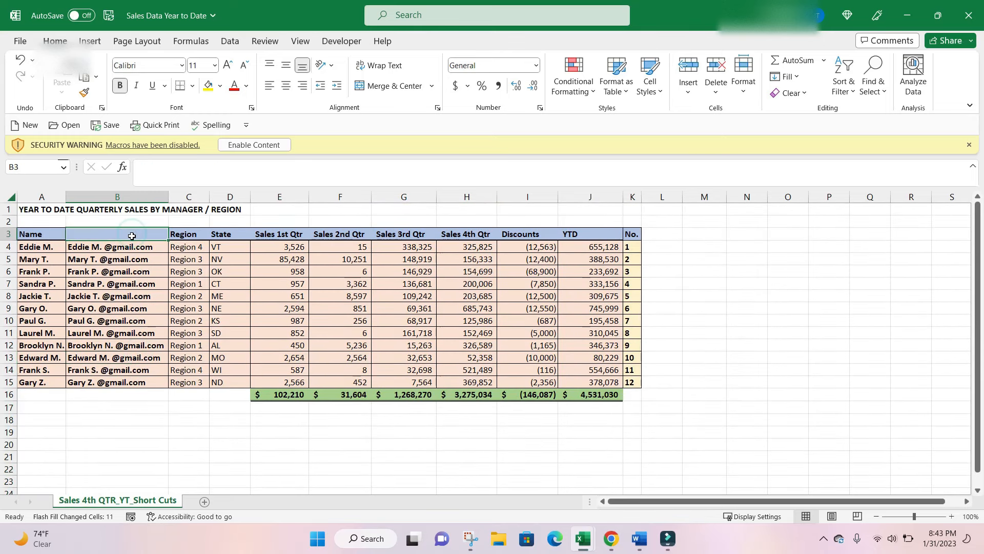
text(Email)
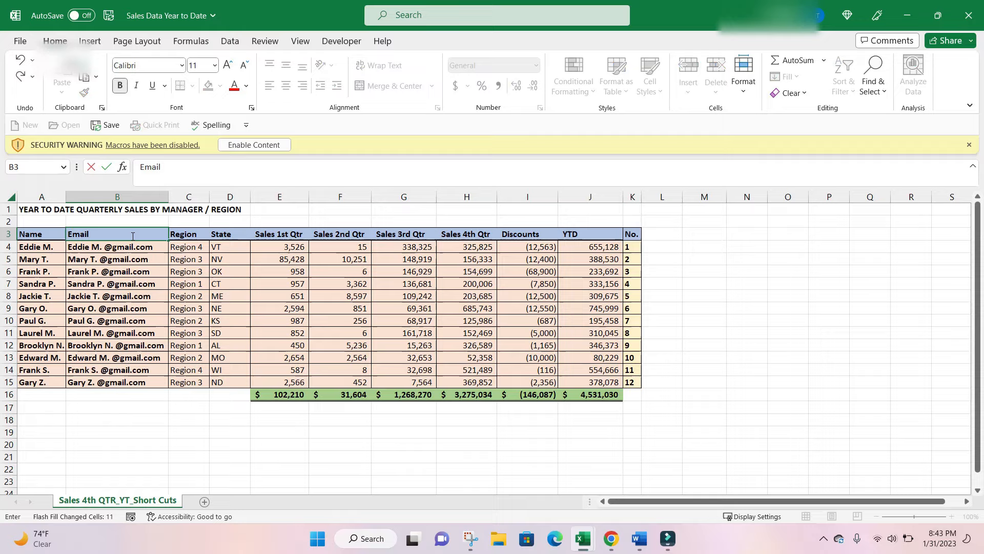
key(Return)
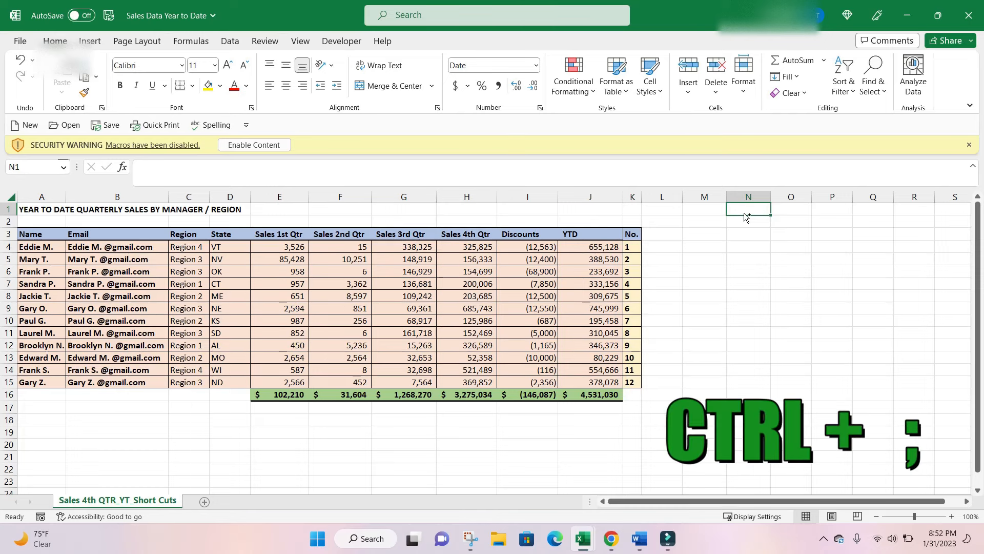
Insert the current date in cell N1 and the current time in cell N2.
key(ctrl+semicolon)
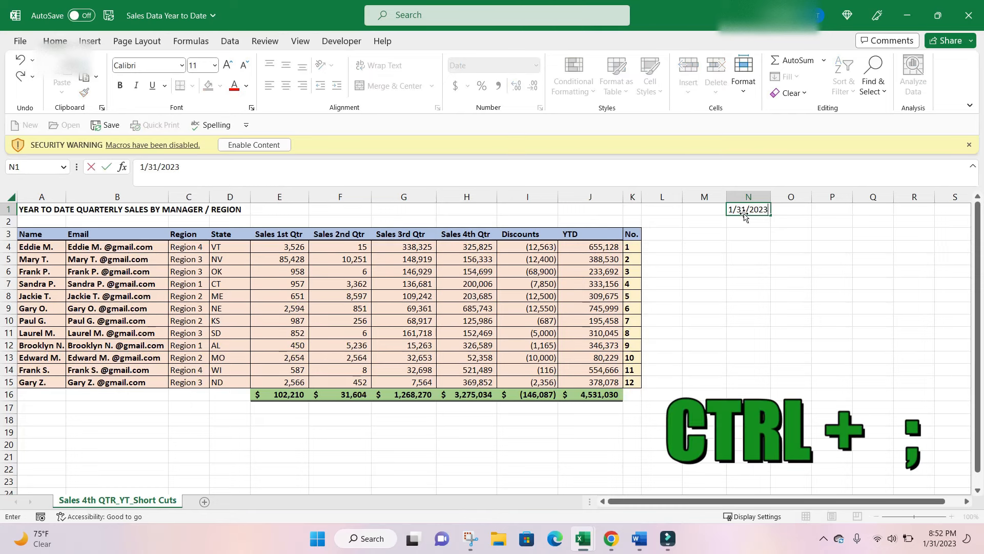
key(Return)
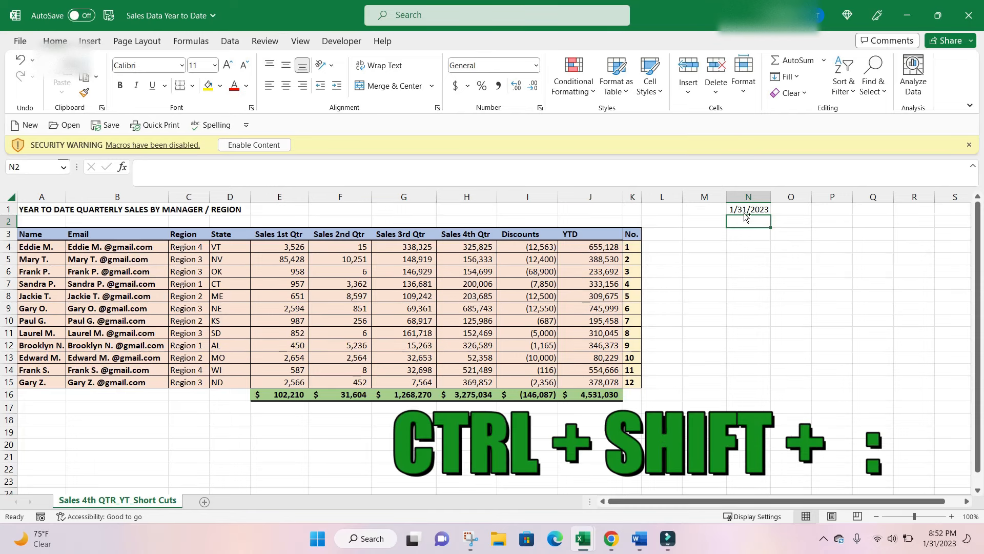
key(ctrl+shift+colon)
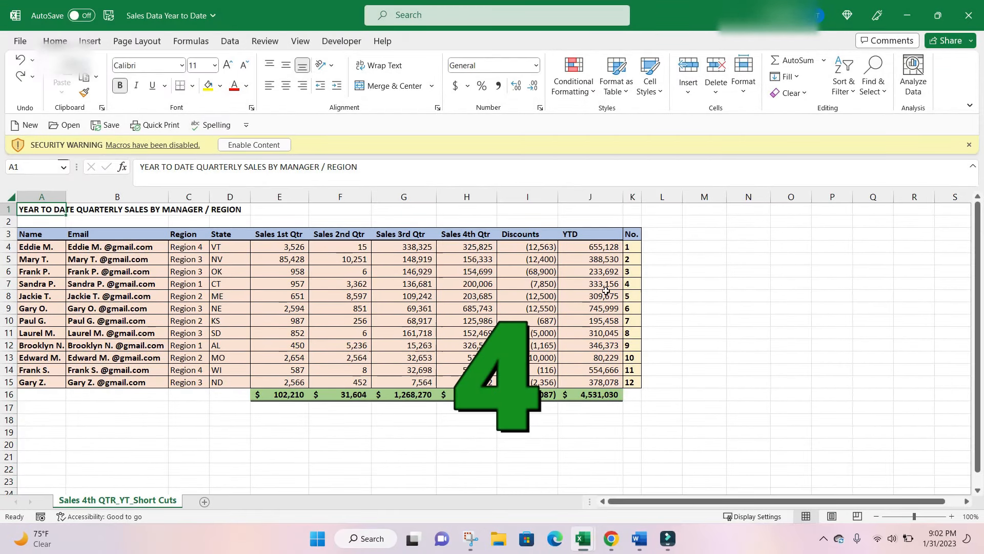
Format the sales figures and totals in E4:J16 as Currency with the $ symbol, two decimals and black parenthesized negatives.
drag(290, 248, 590, 392)
click(275, 249)
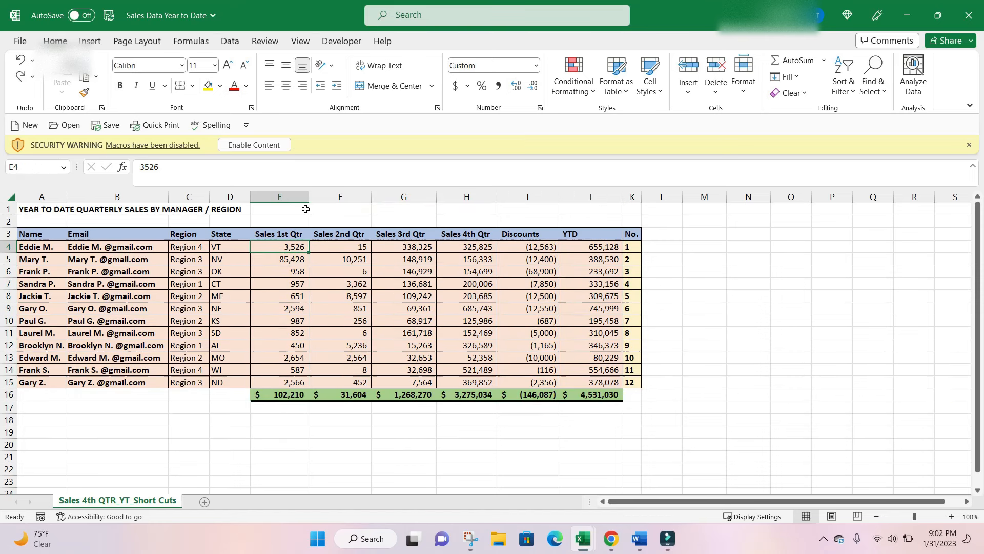
key(ctrl+shift+Right)
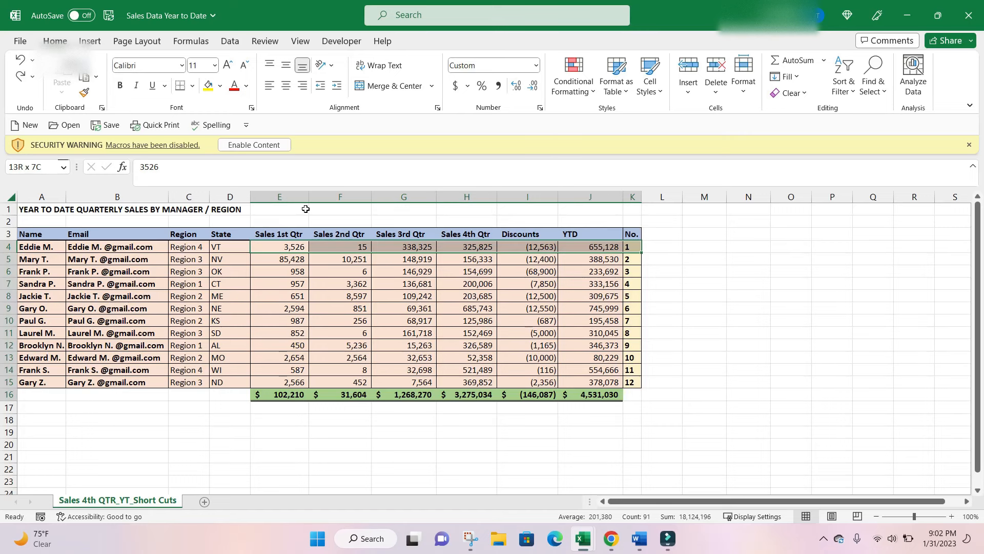
key(ctrl+shift+Down)
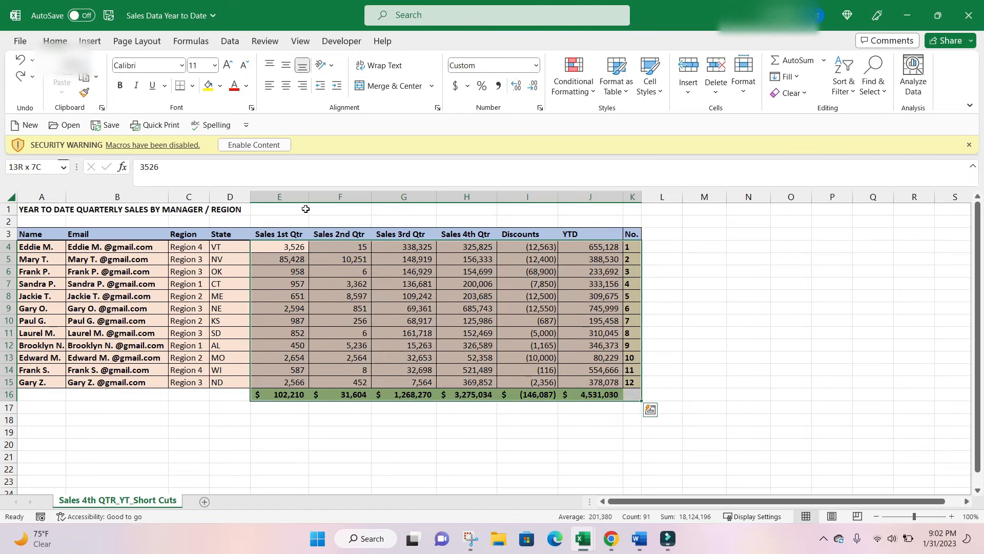
key(shift+Left)
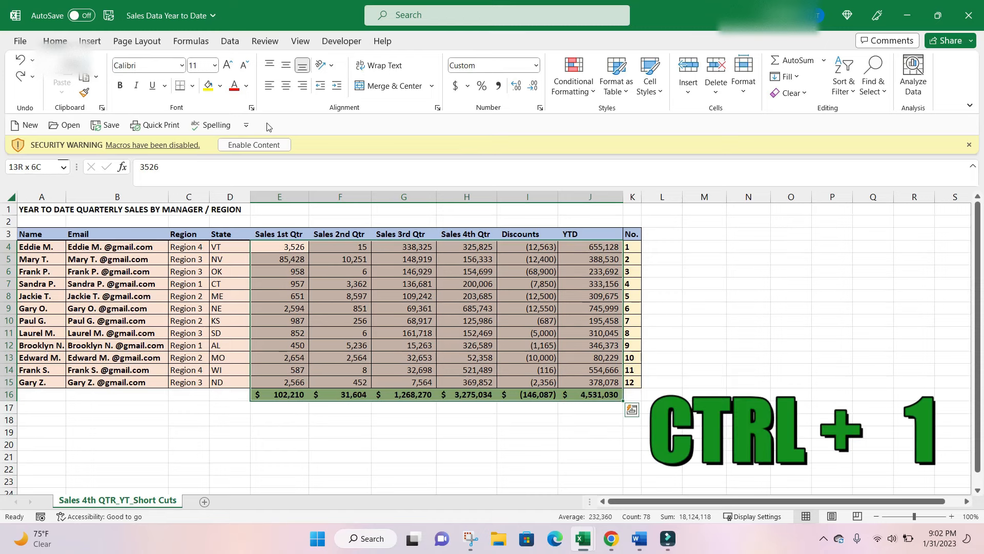
key(ctrl+1)
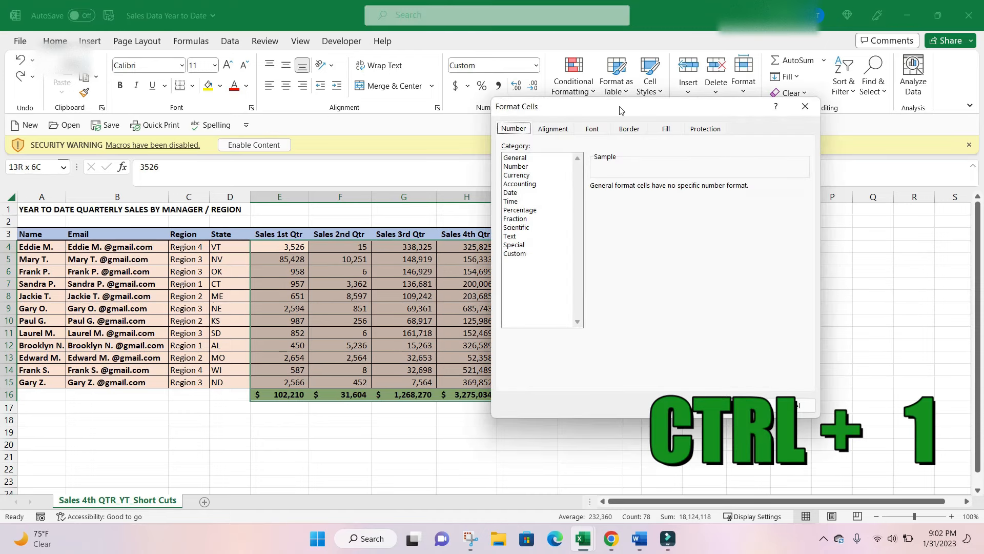
drag(621, 110, 500, 97)
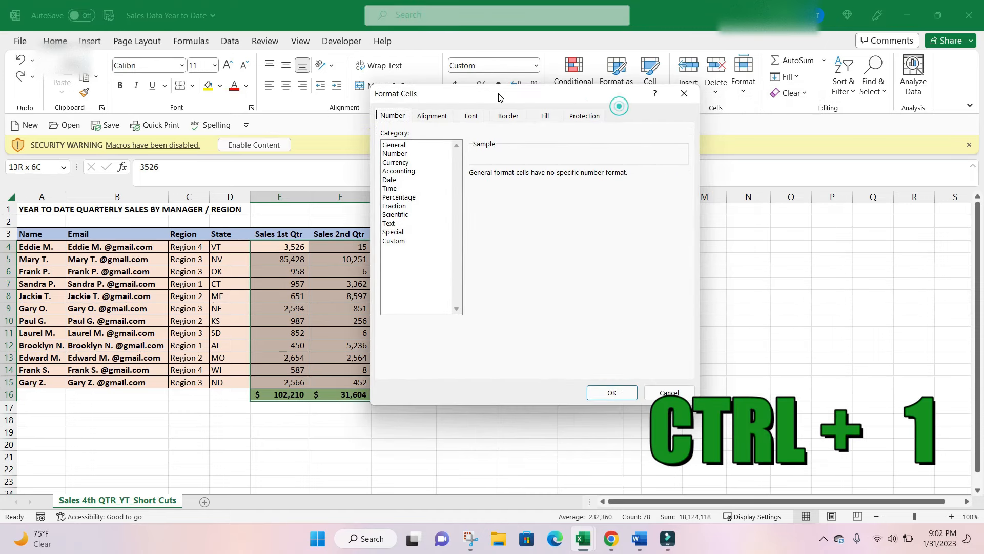
click(416, 154)
click(416, 162)
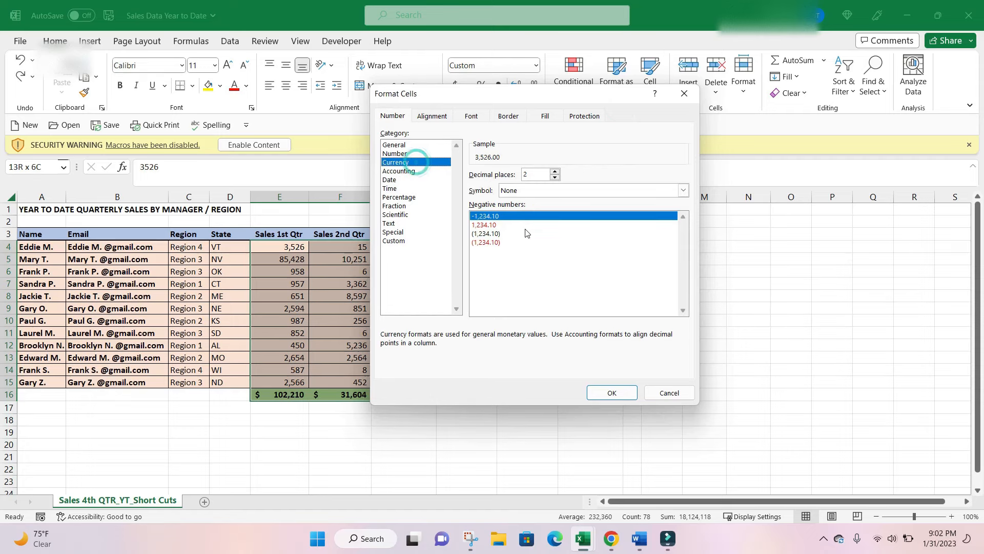
click(502, 190)
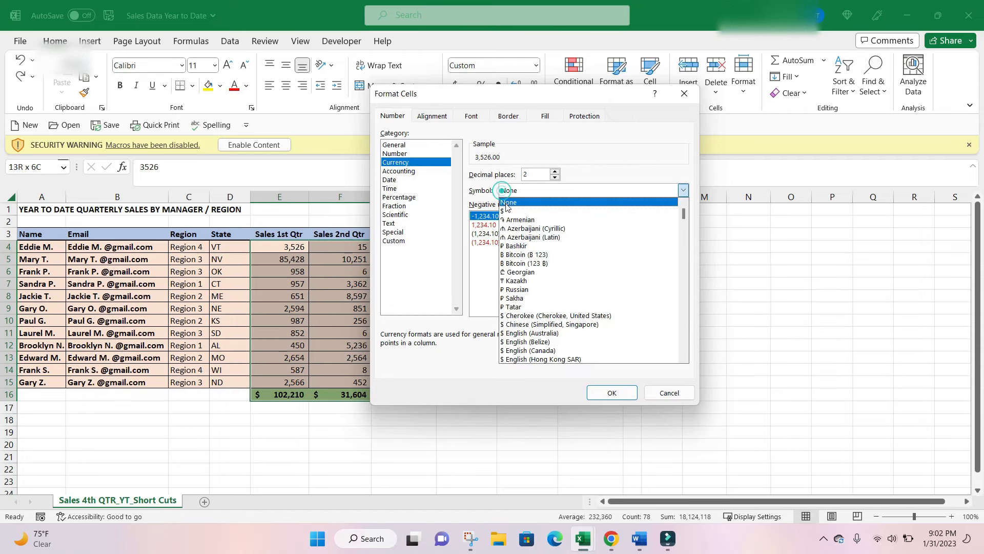
click(505, 210)
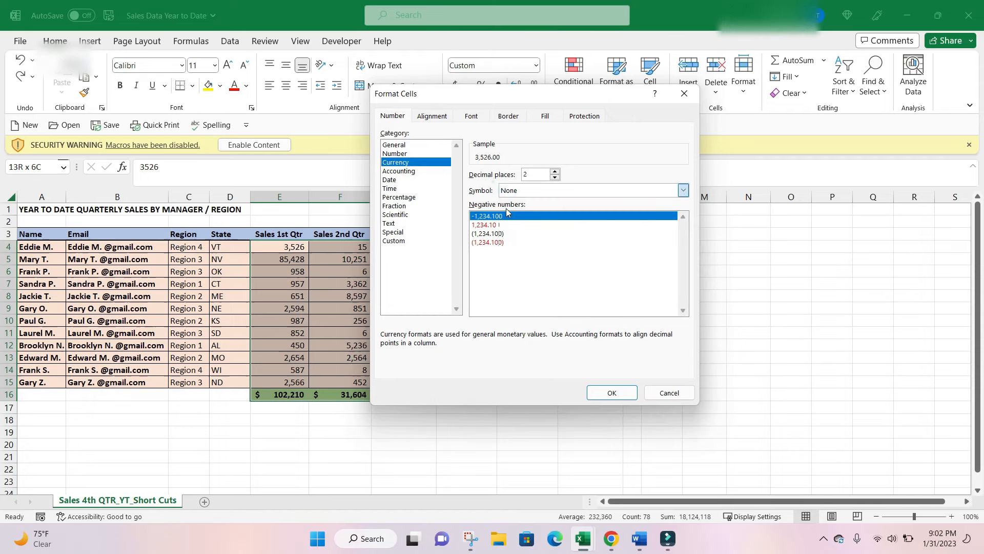
click(494, 233)
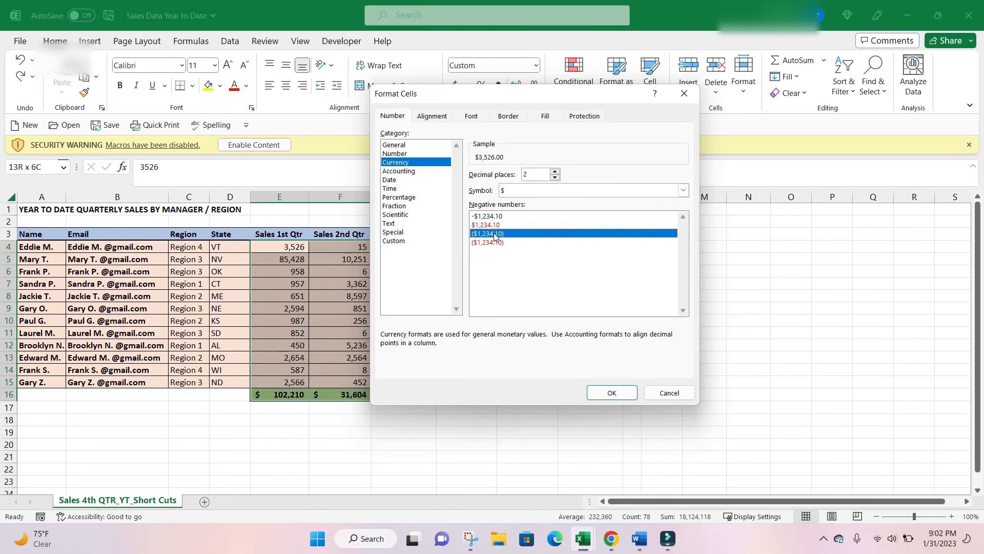
click(622, 395)
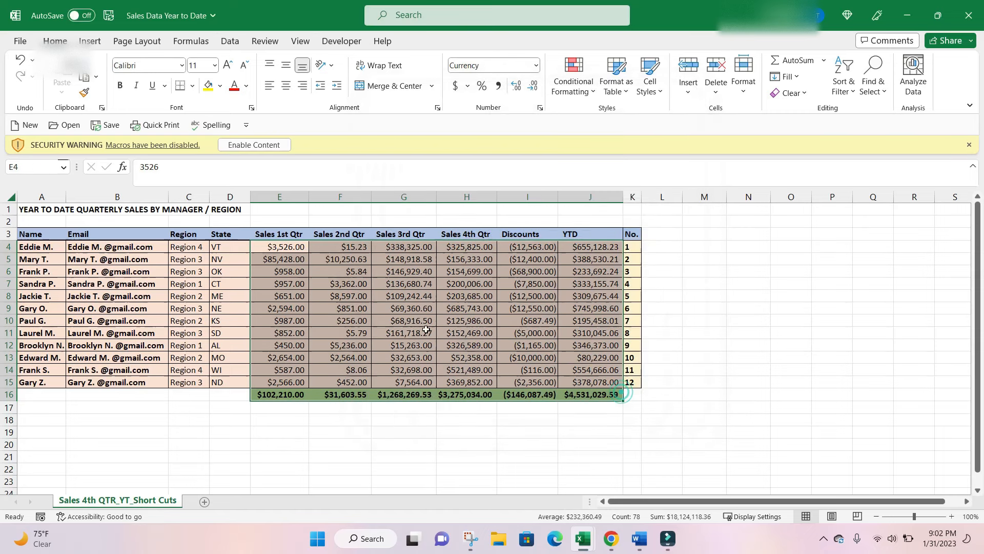
Italicize the first manager's first-quarter sales value in cell E4.
click(417, 320)
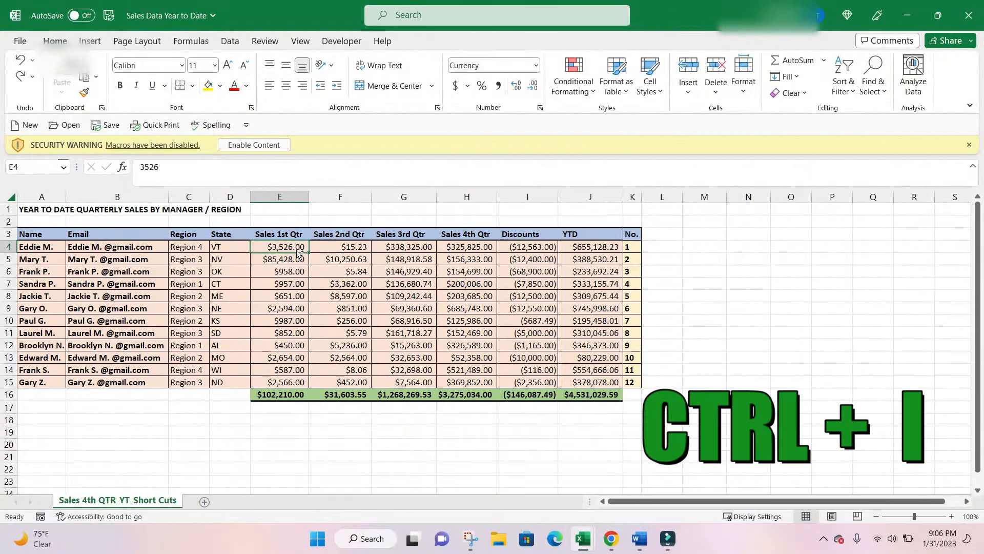
key(ctrl+i)
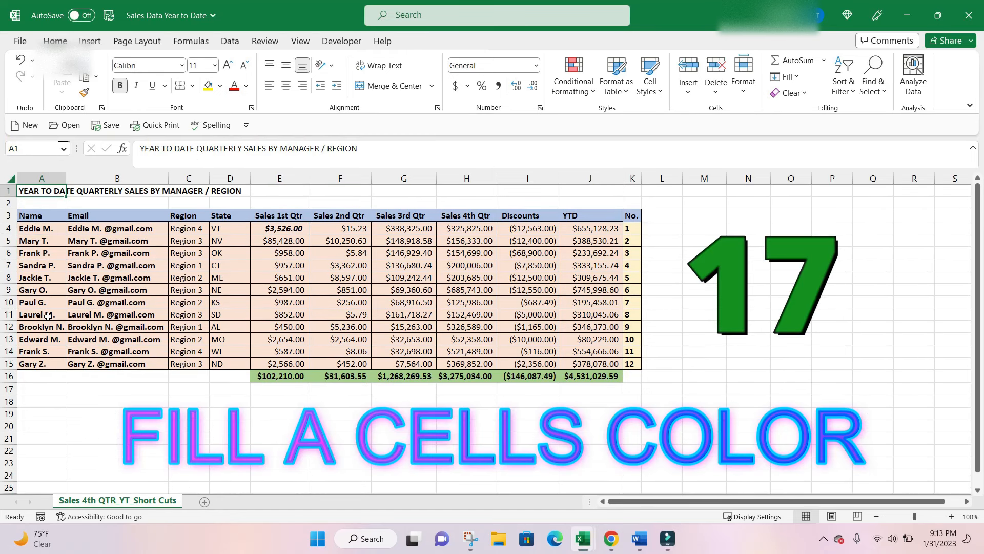
Fill the manager name cell A11 with the standard yellow color.
click(48, 316)
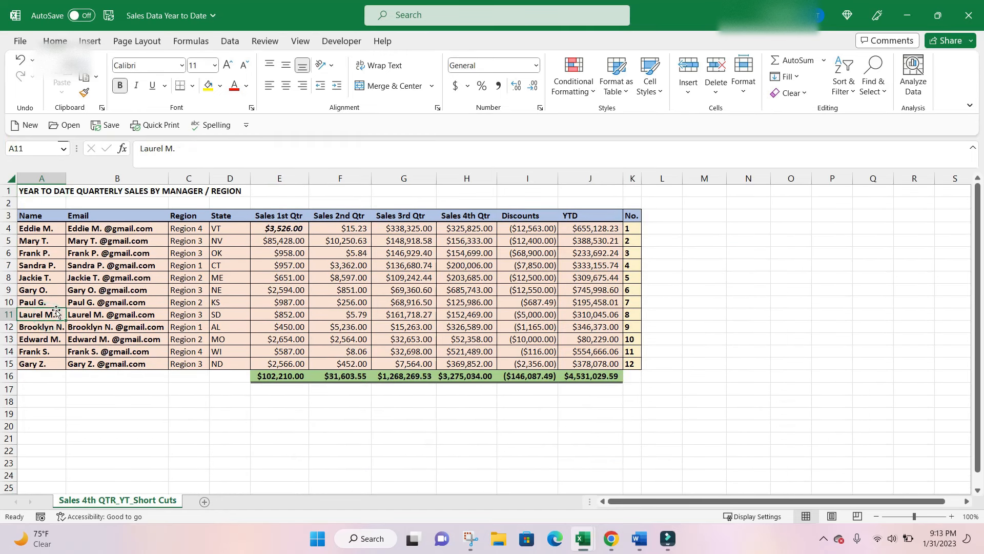
key(alt)
key(h)
key(h)
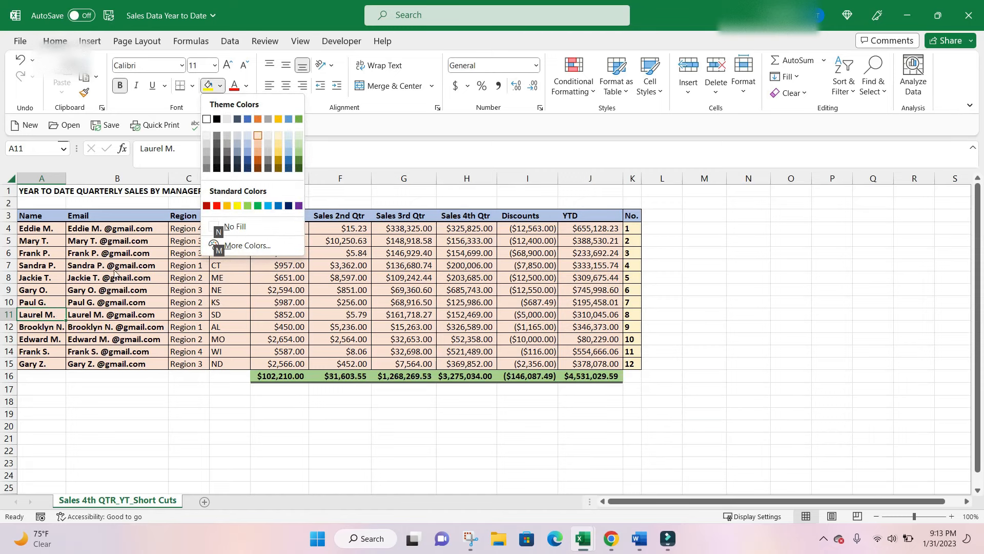
click(236, 206)
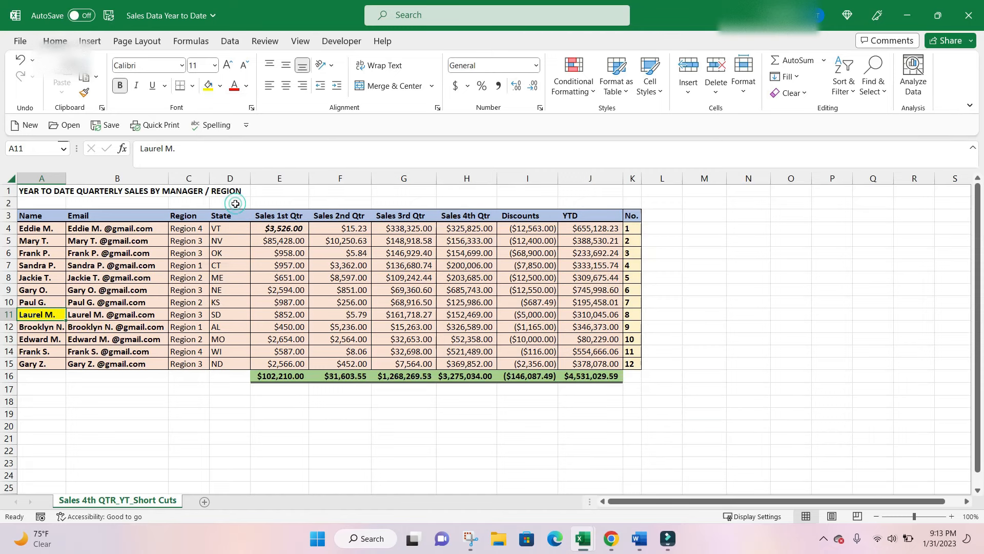
Fill the row 10 record from A10 to K10 with the medium-light gold theme shade.
key(Up)
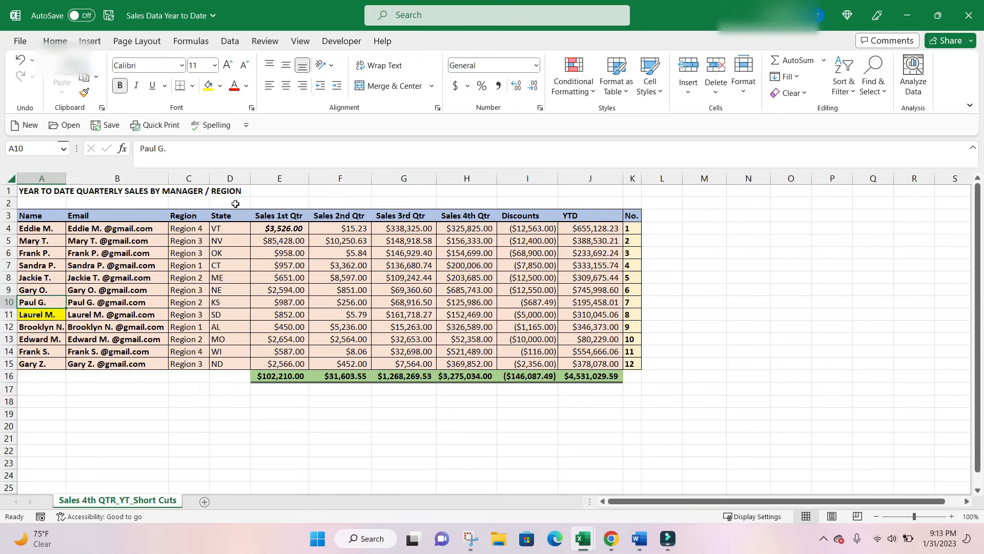
key(ctrl+shift+Right)
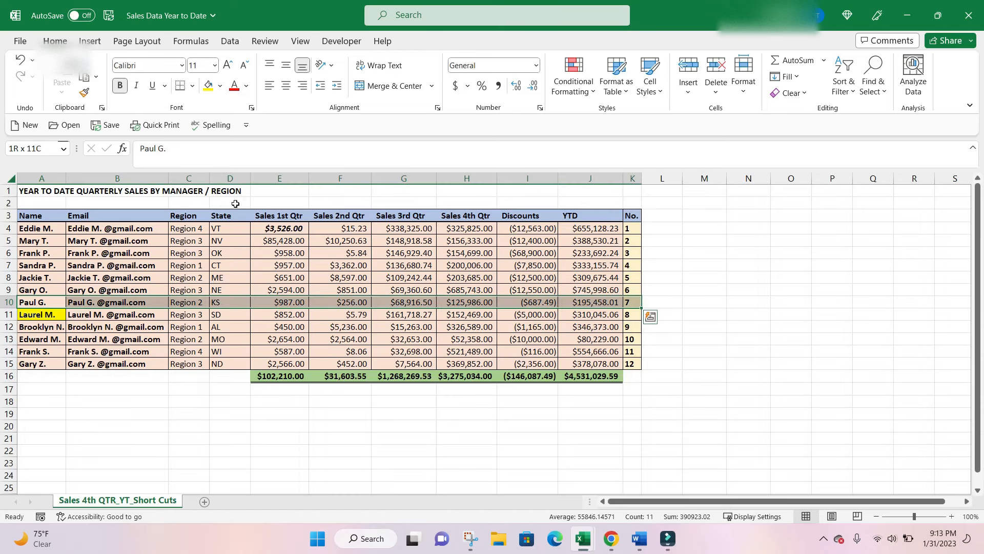
key(alt)
key(h)
key(h)
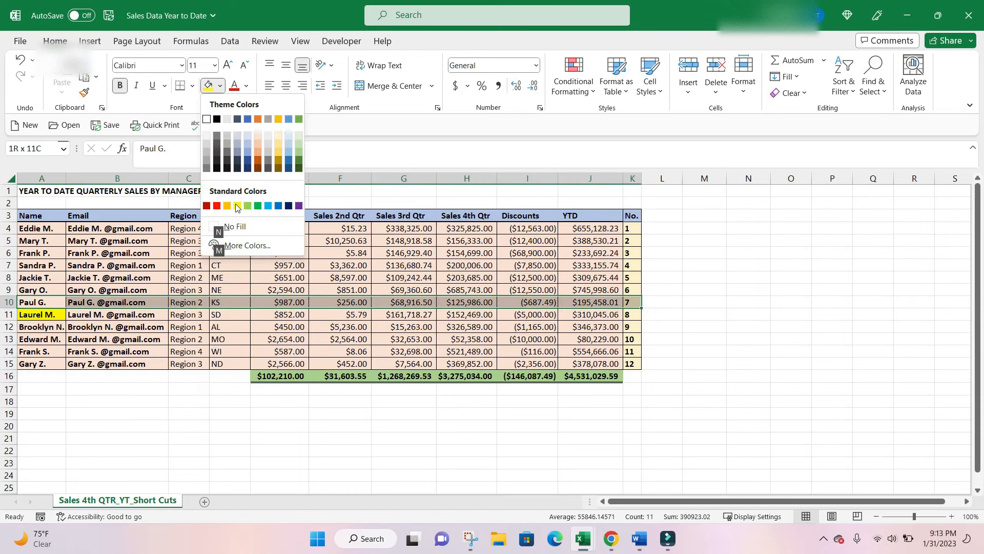
key(Up)
key(Up)
key(Up)
key(Up)
key(Right)
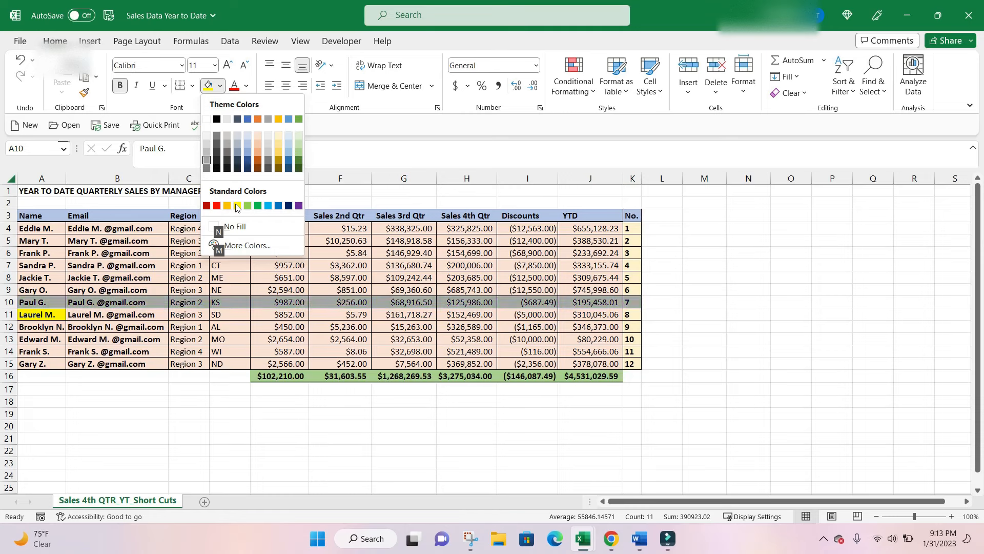
key(Down)
key(Right)
key(Right)
key(Right)
key(Right)
key(Right)
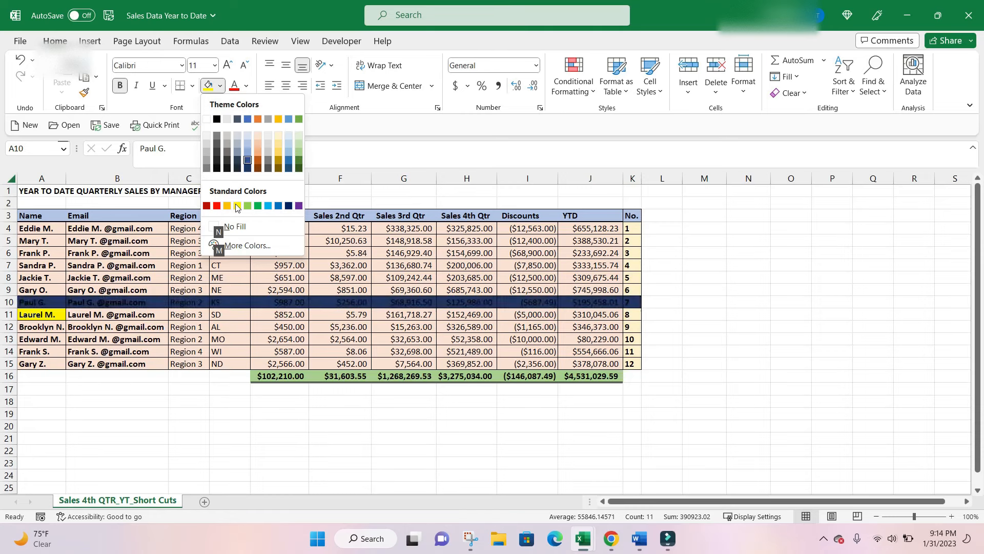
key(Up)
key(Up)
key(Up)
key(Right)
key(Right)
key(Down)
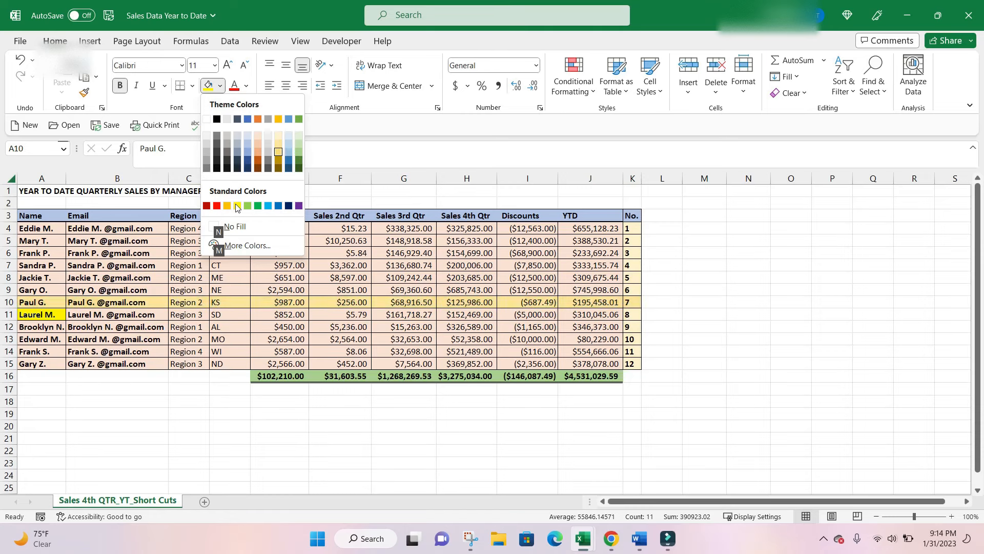
key(Return)
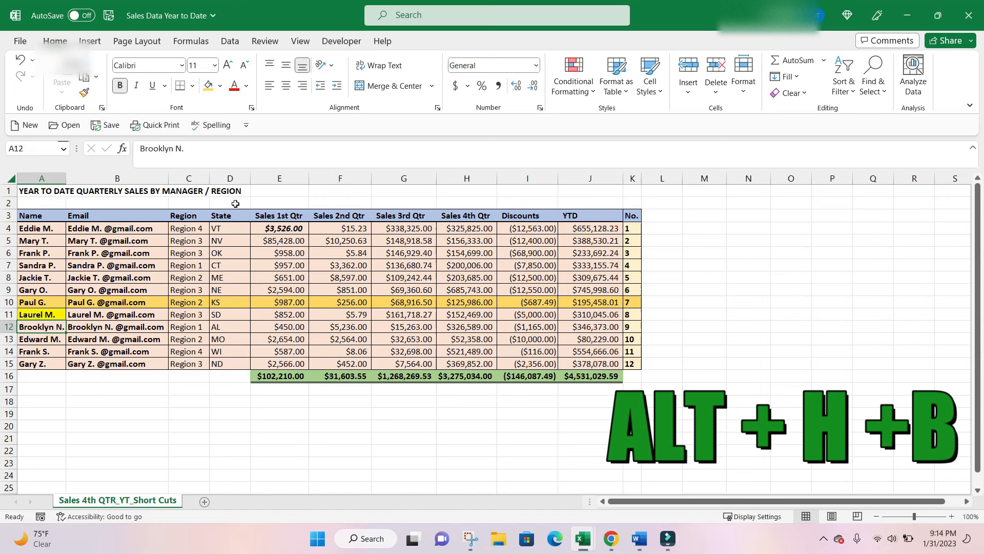
Apply Thick Outside Borders to the manager name cell A12.
key(alt)
key(h)
key(b)
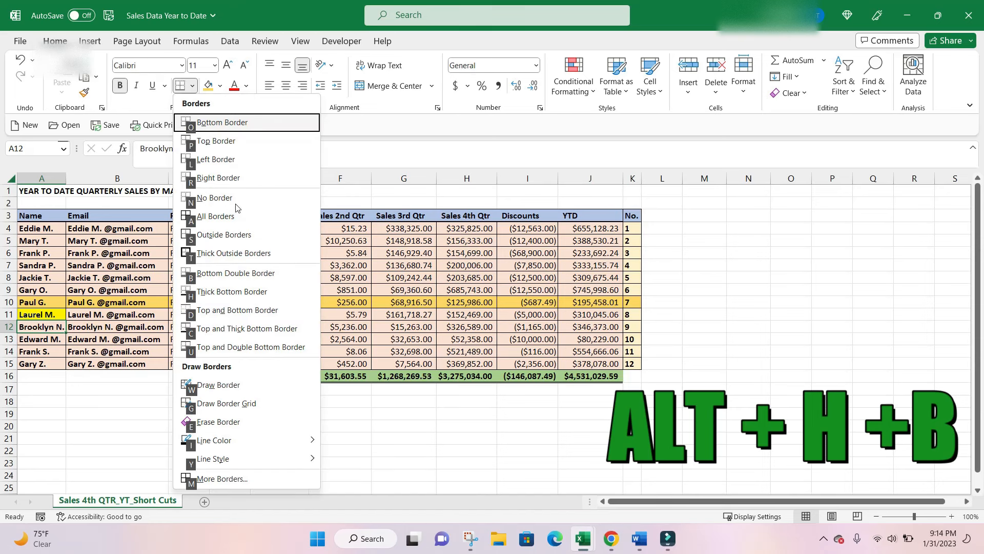
key(Down)
key(Down)
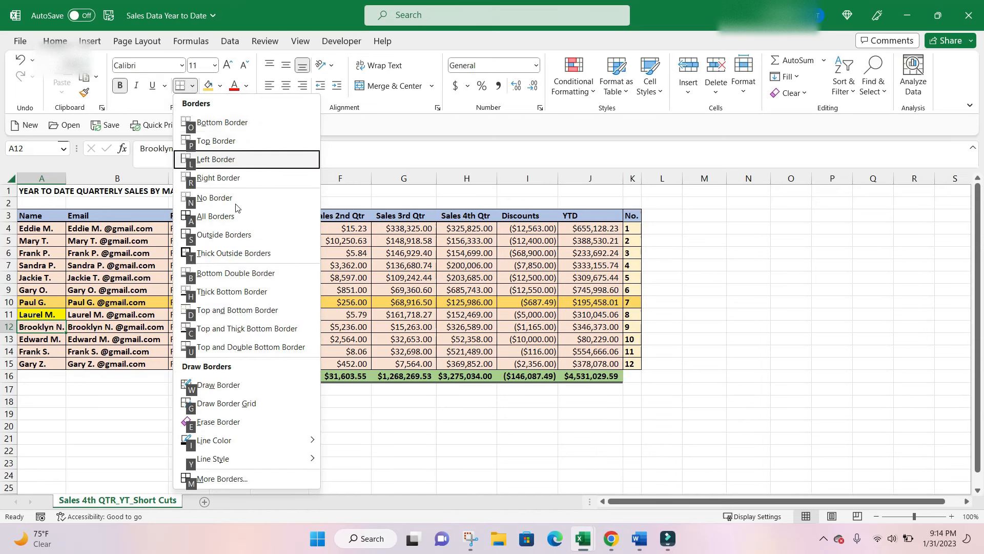
key(Down)
key(Down)
Apply a Thick Bottom Border to the row 13 record from A13 to K13.
key(Down)
key(Down)
key(Down)
key(Down)
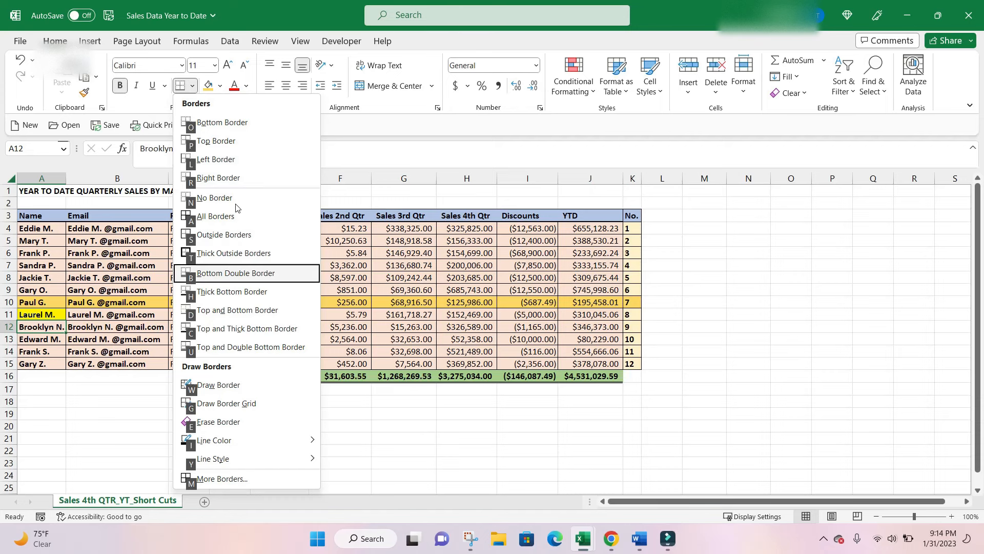
key(Up)
key(Return)
key(Down)
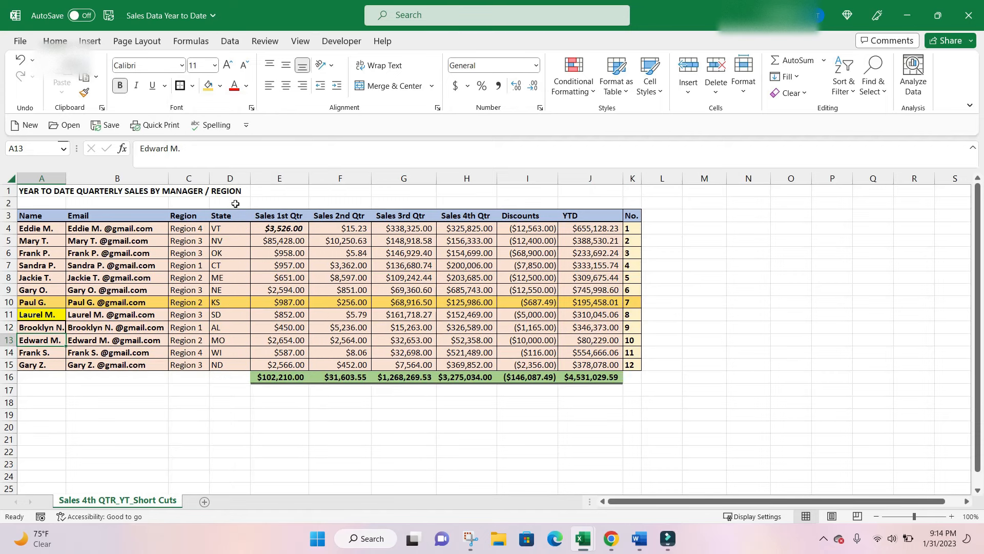
key(ctrl+shift+Right)
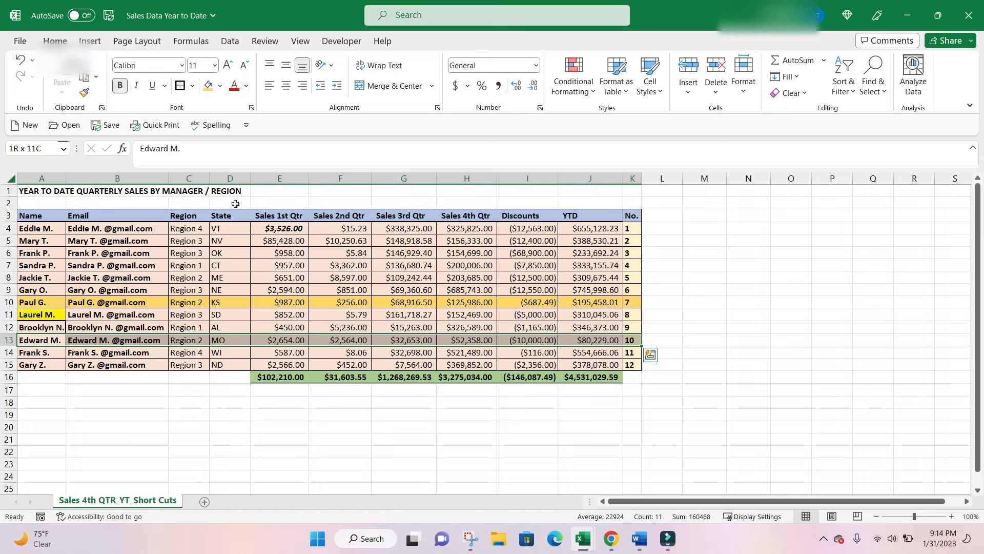
key(alt+h)
key(b)
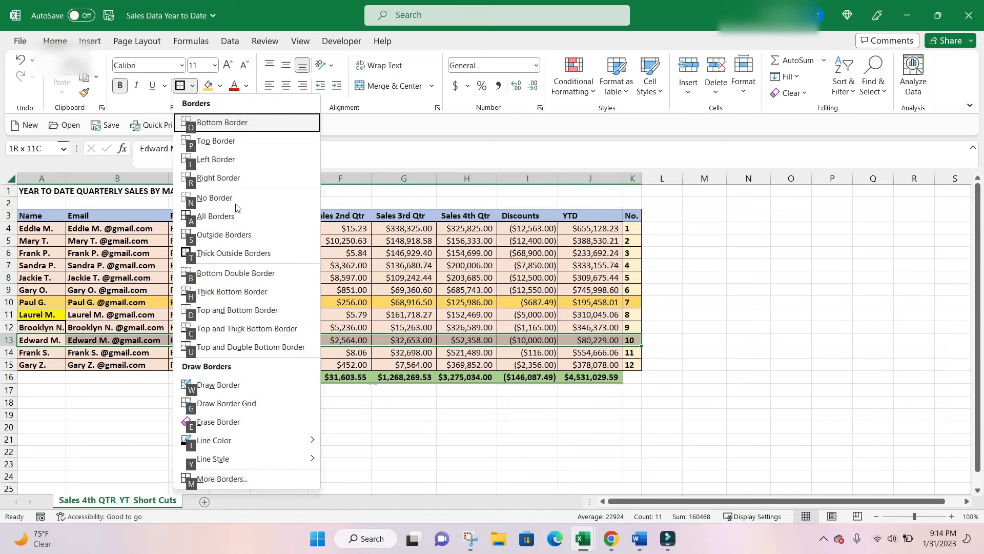
key(Down)
key(Down)
key(Down)
key(Down)
key(Down)
key(Down)
key(Down)
key(Down)
key(Down)
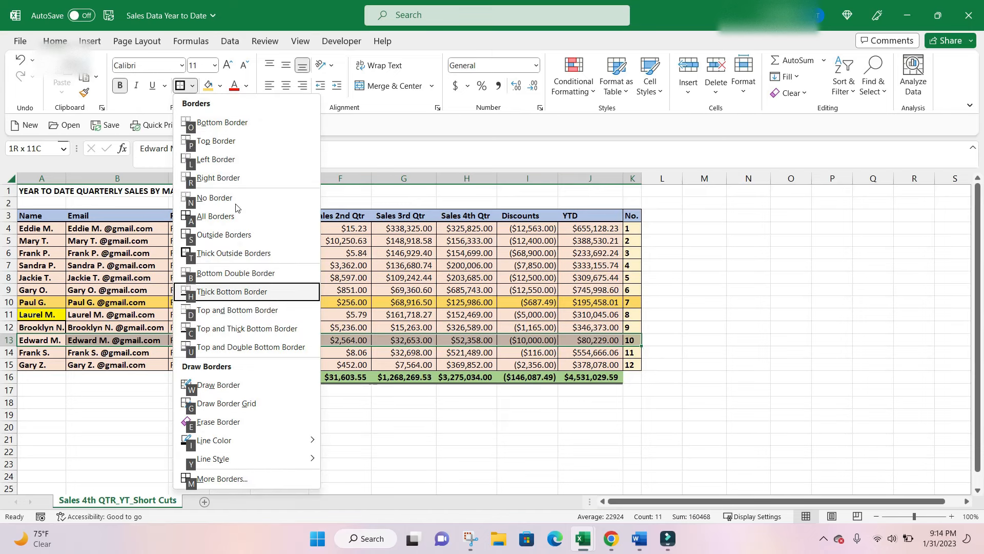
key(Up)
key(Down)
key(Return)
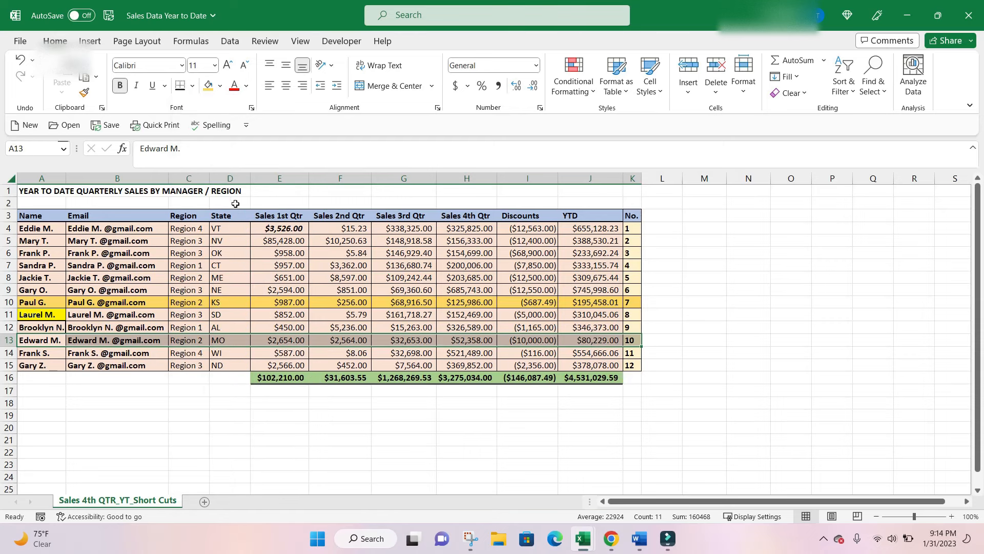
key(Down)
key(Down)
key(Down)
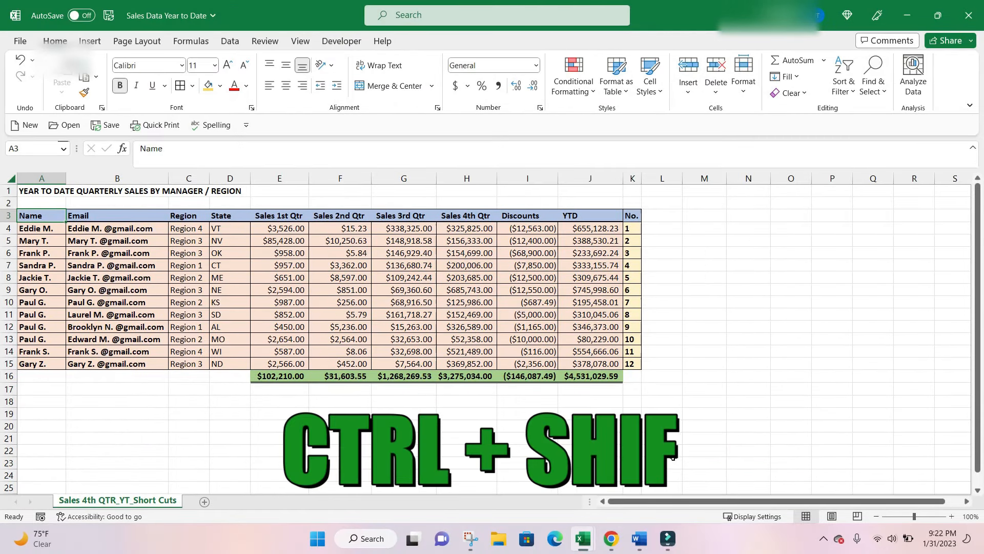
Turn on the AutoFilter for the header row of the sales range, and remove it again.
key(ctrl+shift+l)
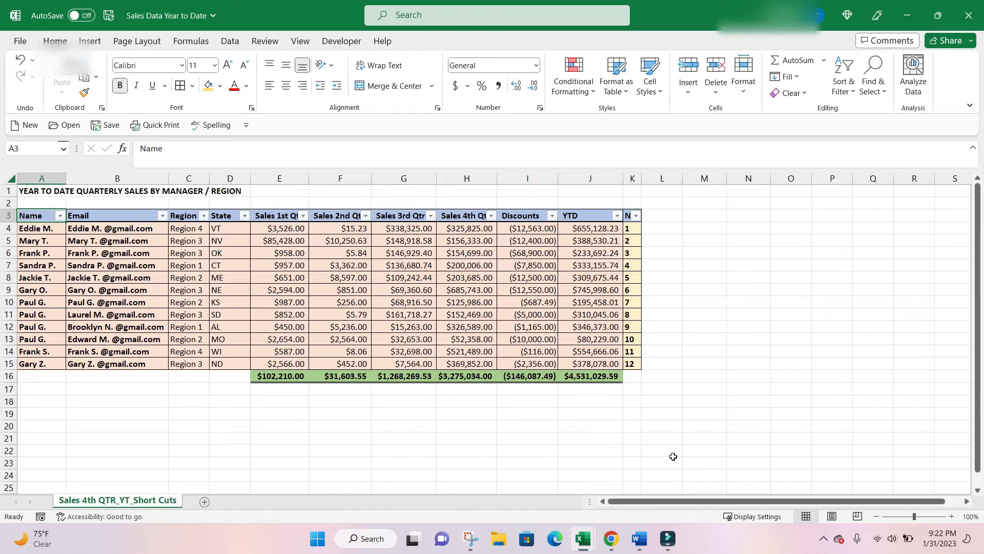
key(ctrl+shift+l)
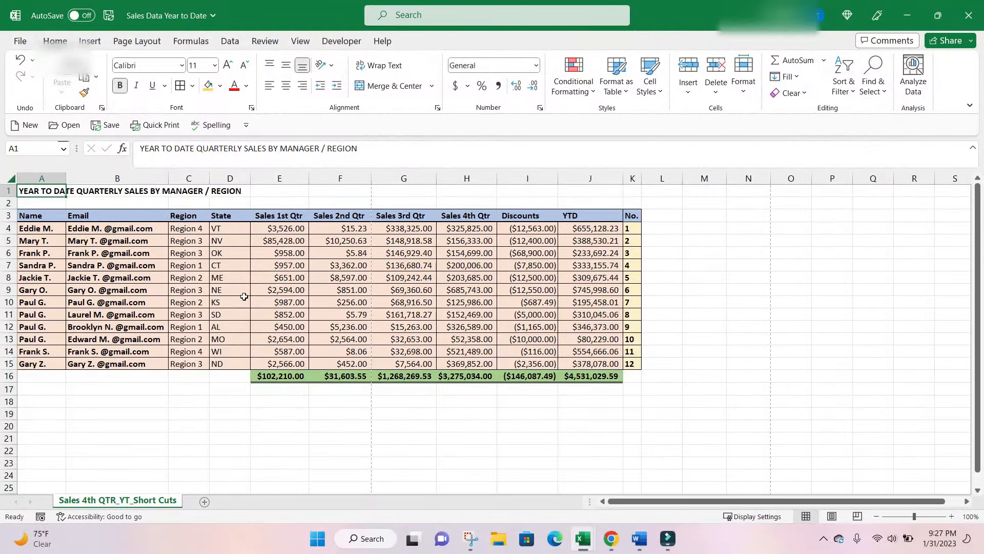
Open the print preview of the sales sheet to check its page layout, and return to the worksheet.
key(ctrl+p)
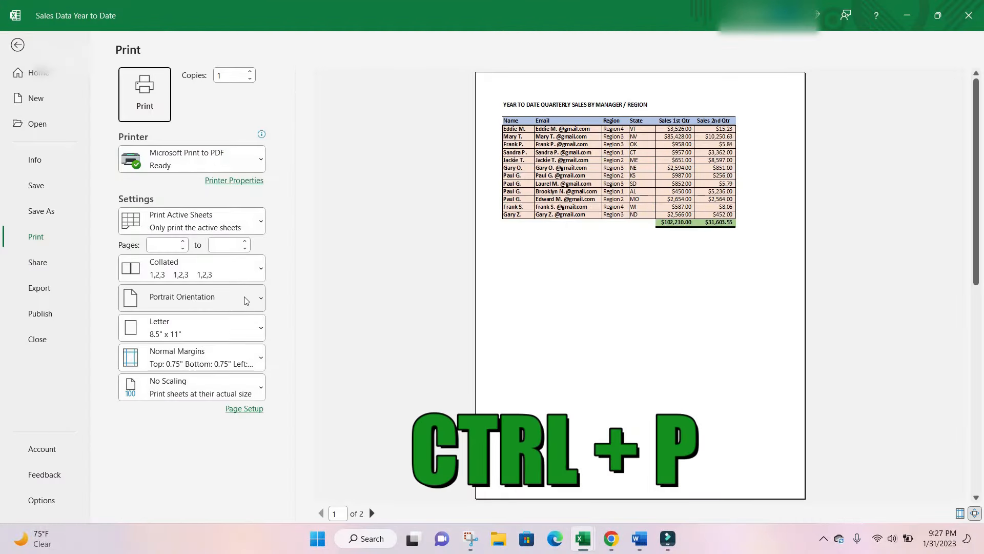
key(Escape)
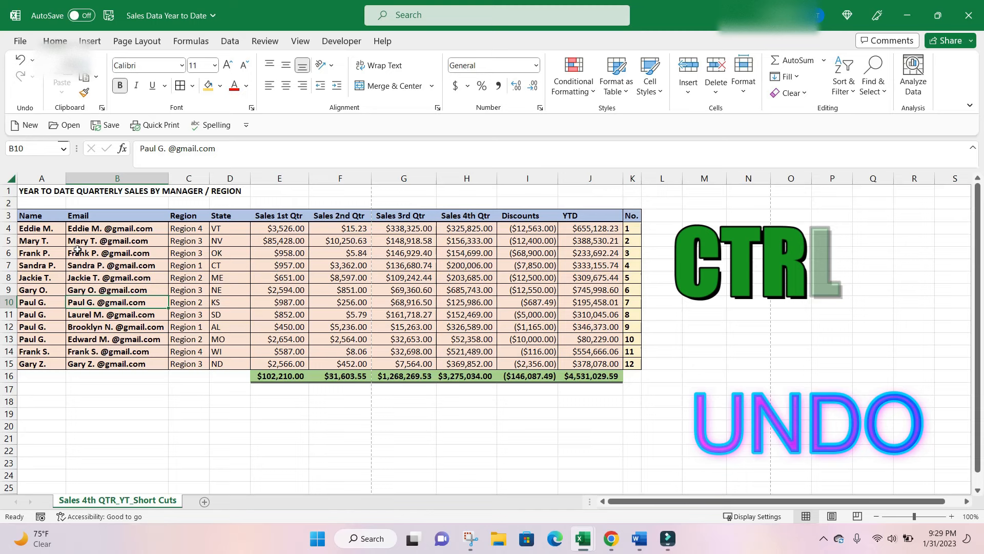
Clear the manager names in cells A6, A7 and A8.
click(28, 256)
key(BackSpace)
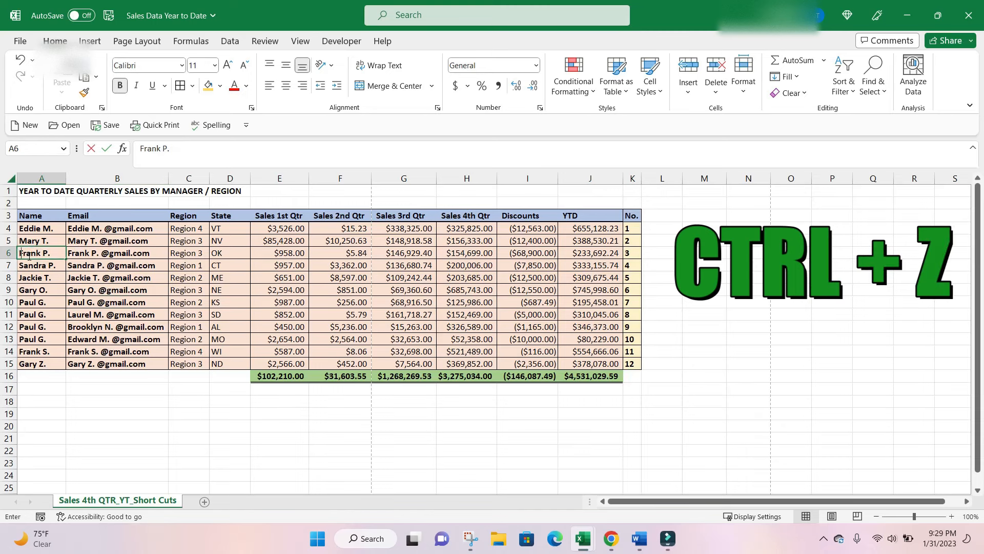
key(Return)
key(BackSpace)
key(Return)
key(BackSpace)
key(Return)
key(Up)
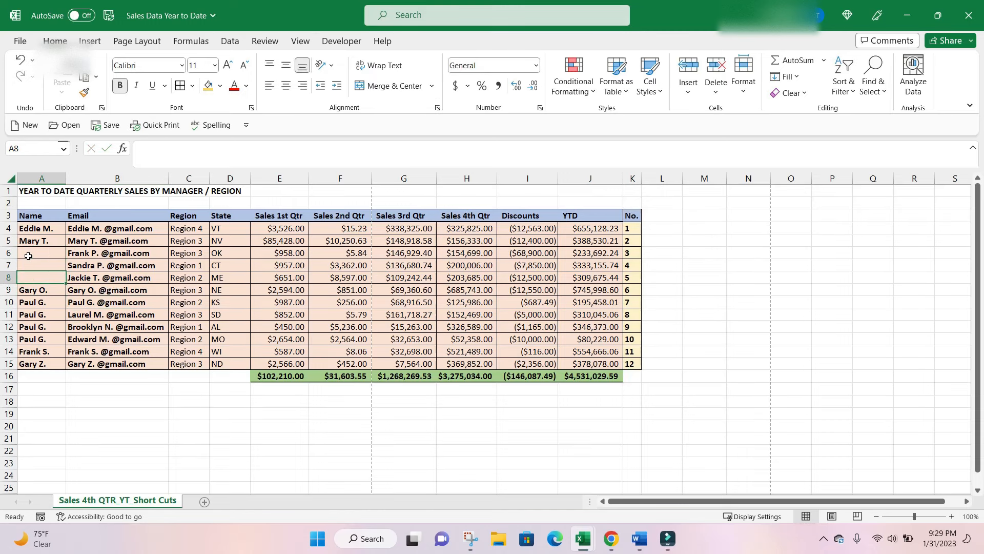
Undo the three deletions of manager names in cells A8, A7 and A6.
key(ctrl+z)
key(ctrl+z)
key(ctrl+z)
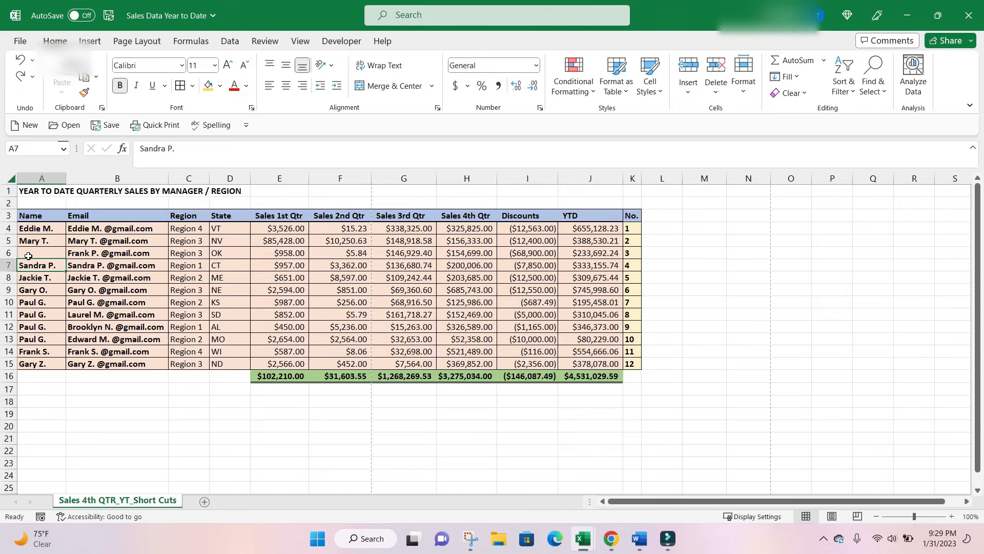